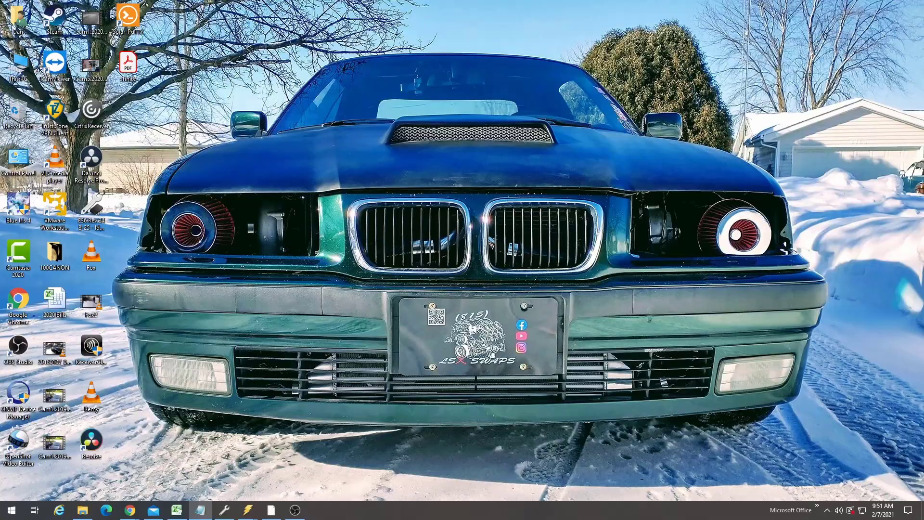
- Open VCM Scanner, browse the channel list, and try to add a new channel
click(248, 510)
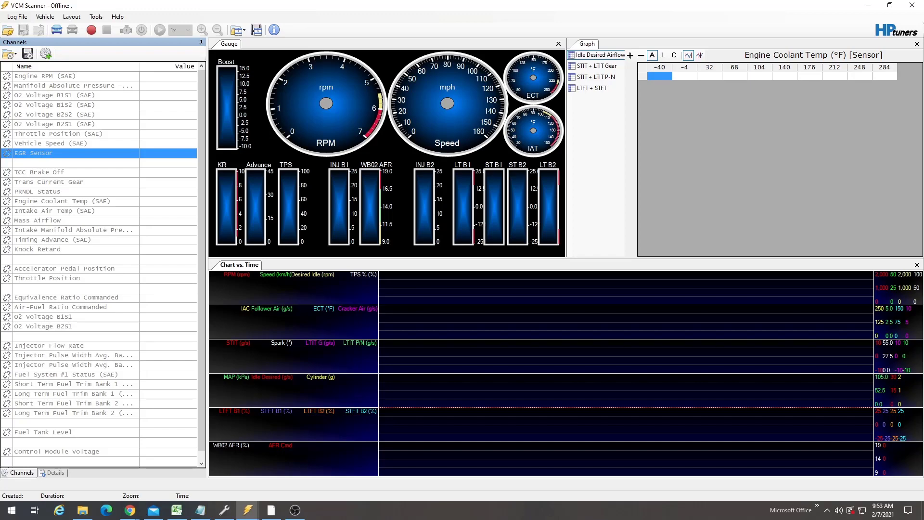
scroll(99, 270, down, 1)
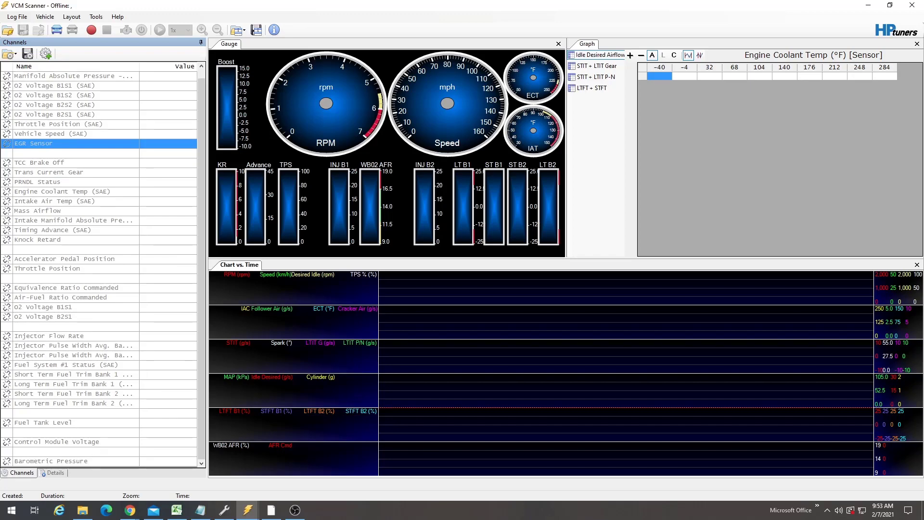
scroll(99, 270, up, 1)
click(46, 53)
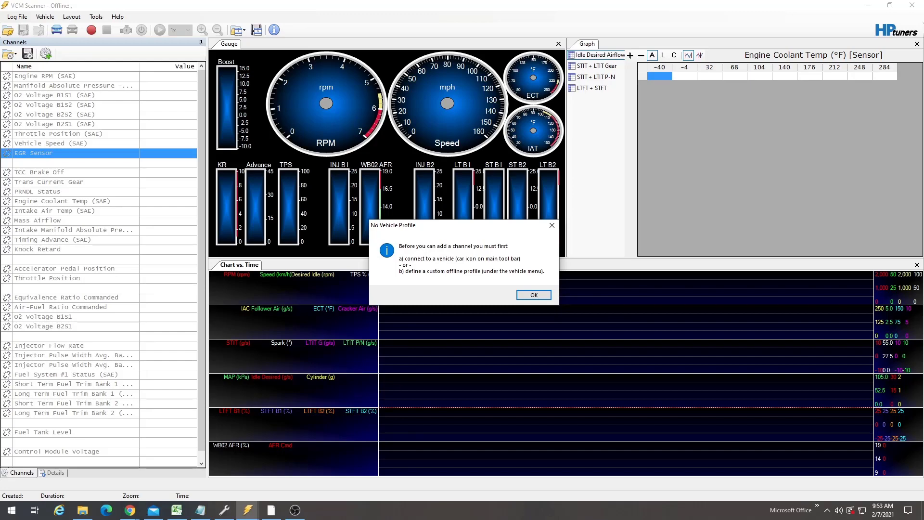
key(Return)
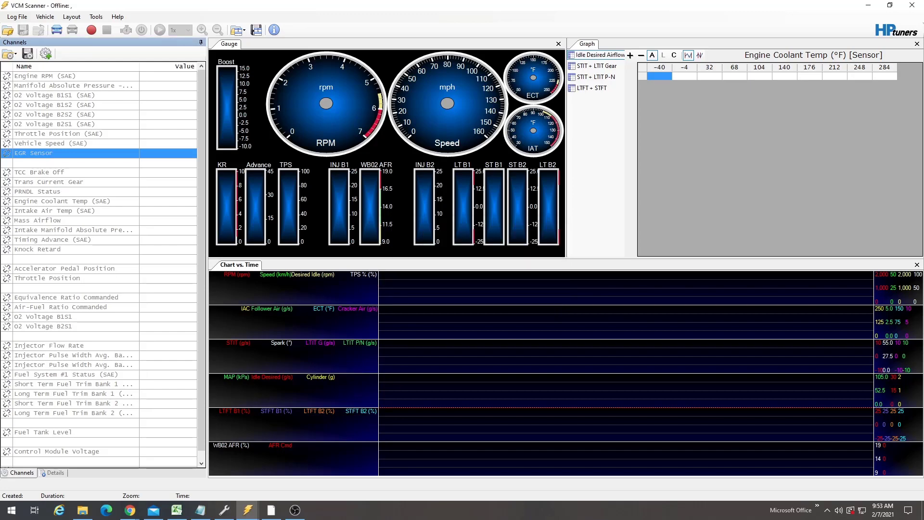
- Switch the graph to the LTFT + STFT layout
click(596, 66)
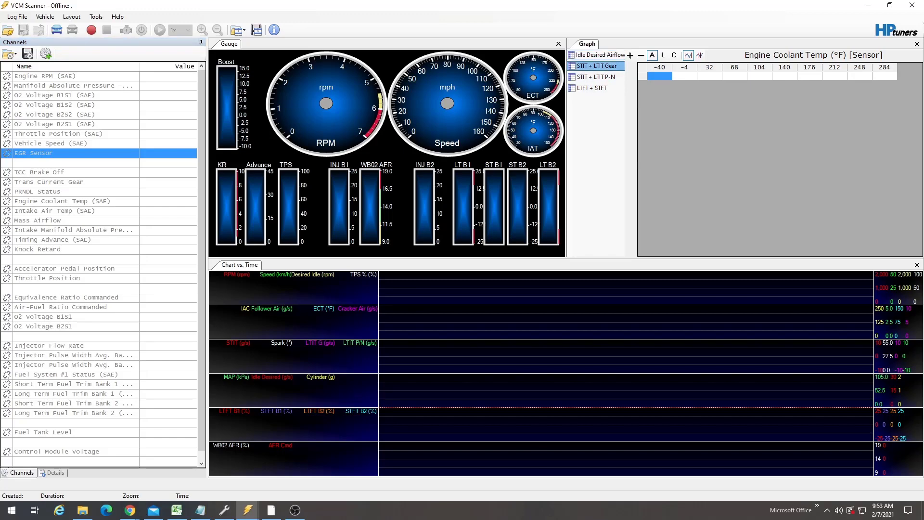
click(592, 88)
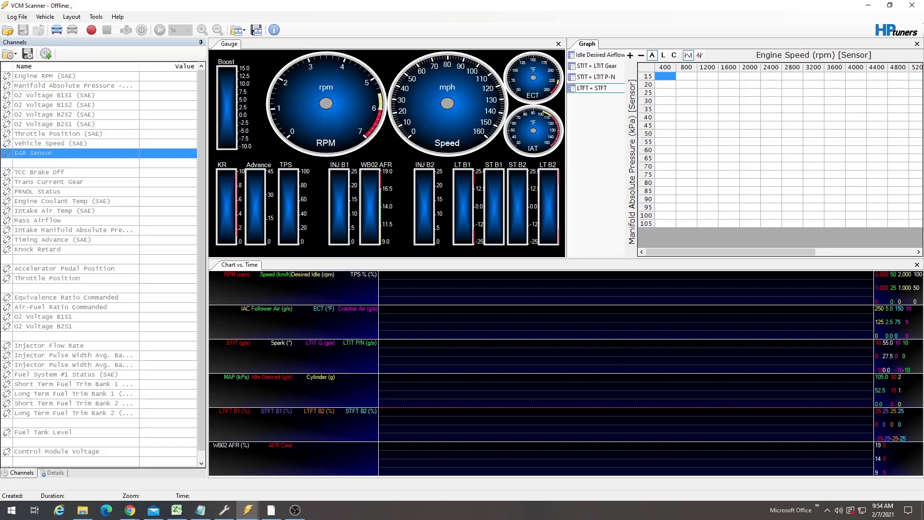
key(alt+Tab)
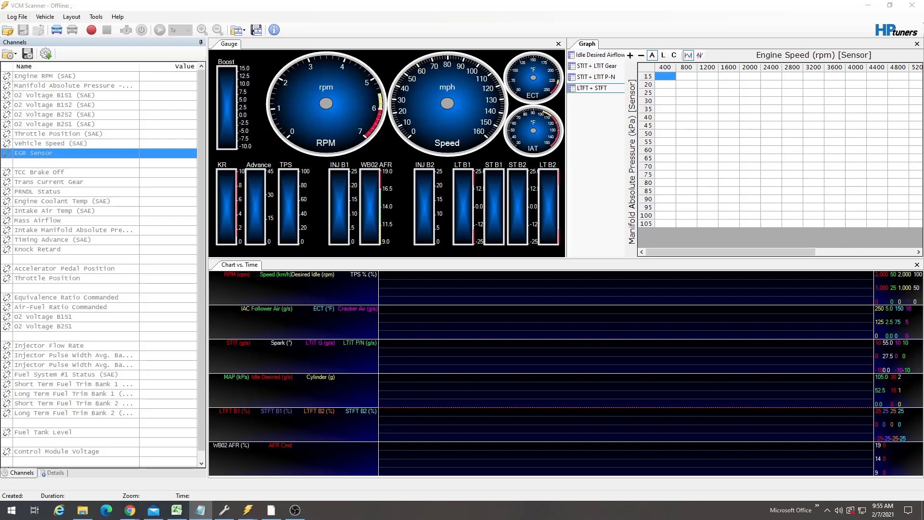
- Examine the Engine RPM, EGR Sensor and Air-Fuel Ratio Commanded channels
click(73, 85)
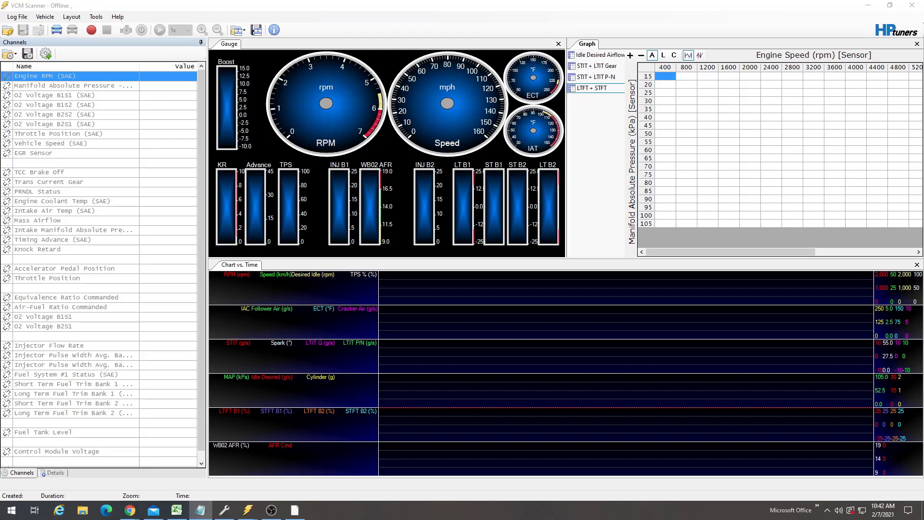
click(75, 153)
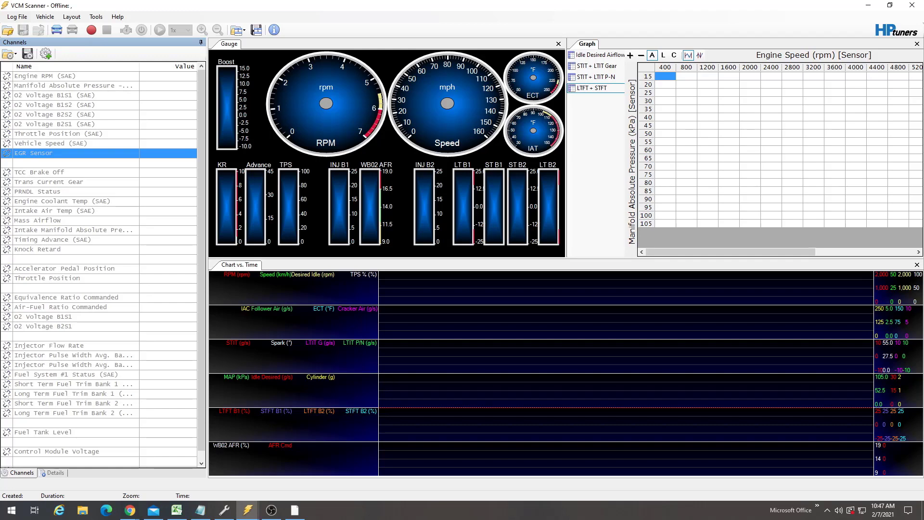
click(60, 307)
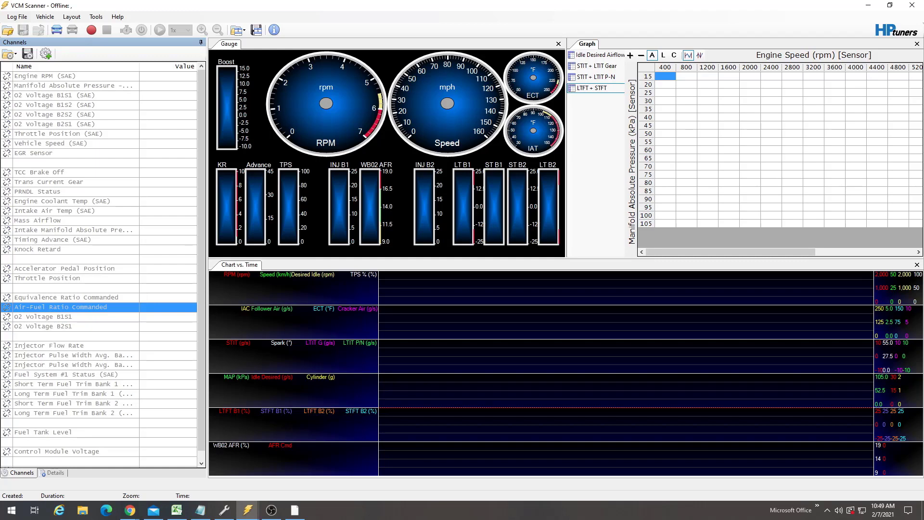
- Open the Math Parameters Manager and view the STIT + LTIT Gear user math parameter
click(96, 16)
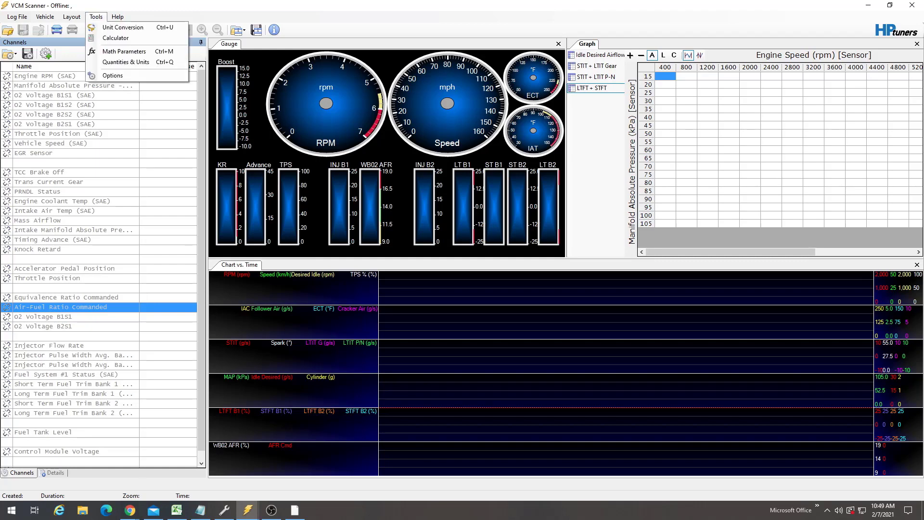
key(Return)
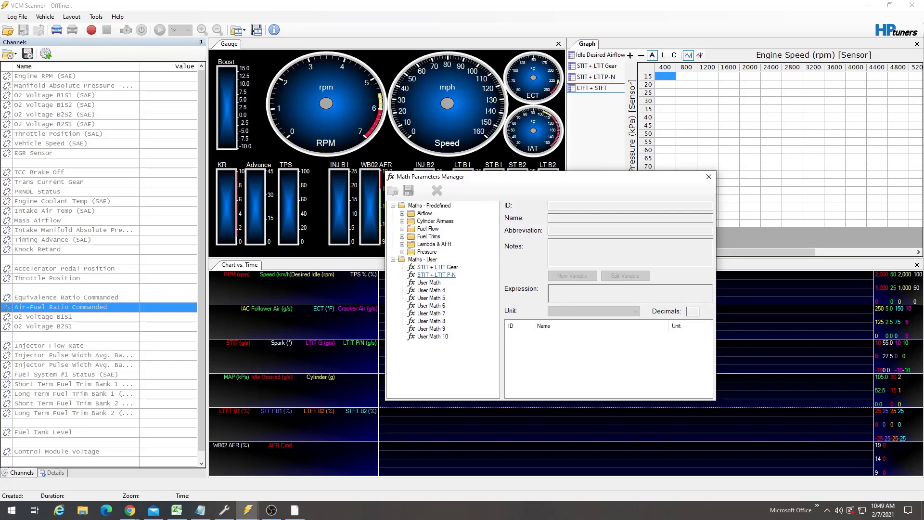
click(437, 267)
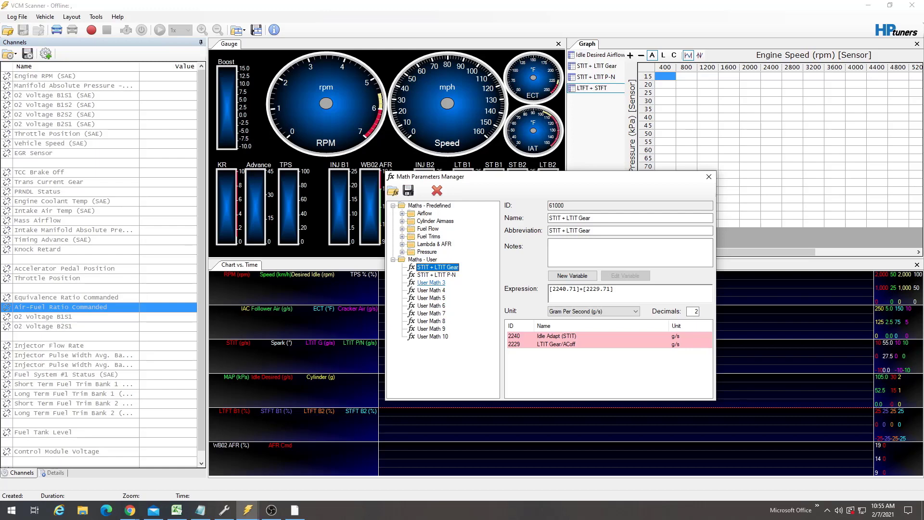
- Rename User Math 3 to AFR and set its abbreviation to AFR
click(431, 283)
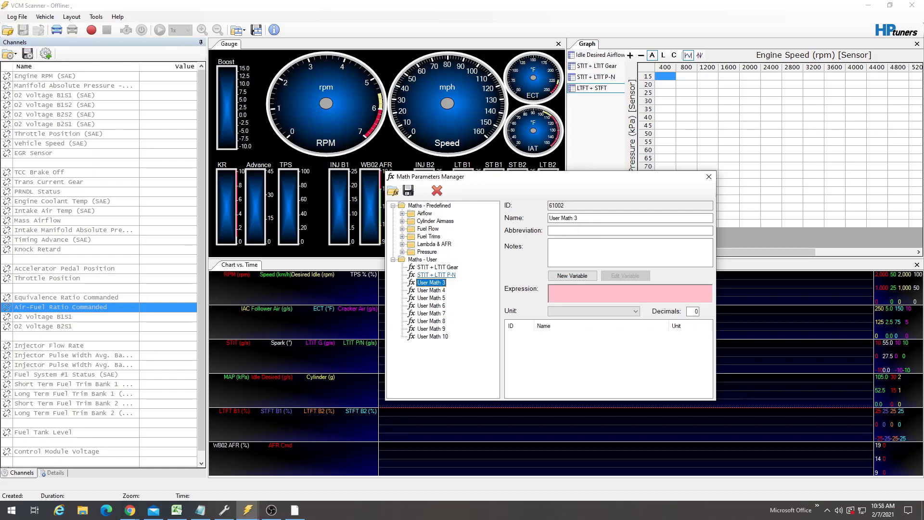
click(580, 218)
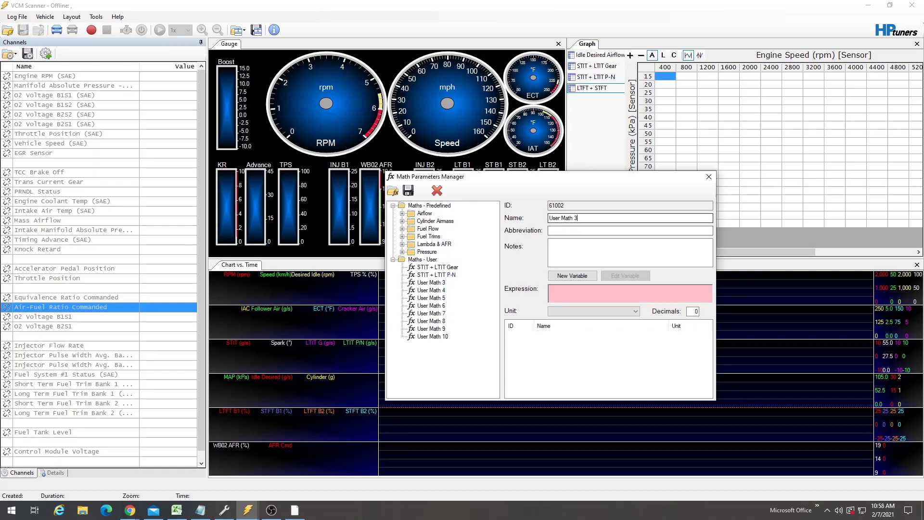
key(BackSpace)
key(BackSpace)
key(BackSpace)
key(BackSpace)
key(BackSpace)
key(BackSpace)
key(BackSpace)
key(BackSpace)
key(BackSpace)
key(BackSpace)
key(BackSpace)
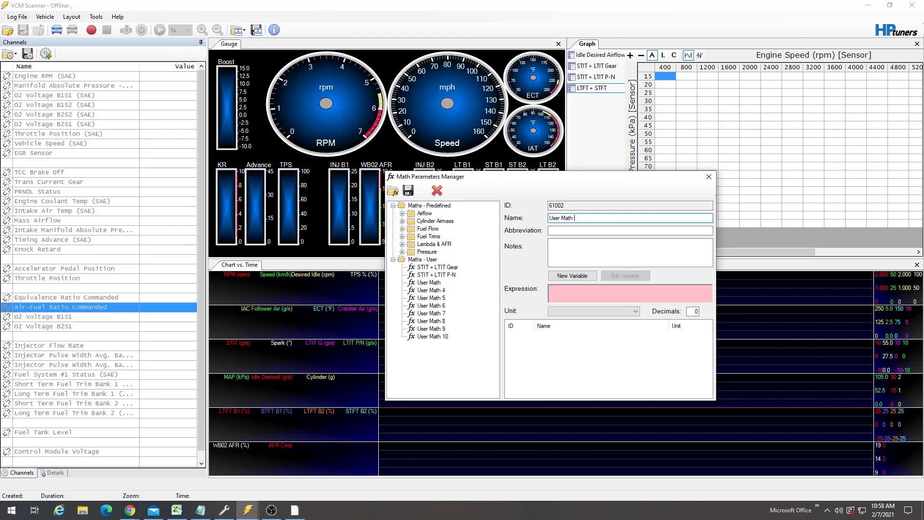
text(AFR)
key(Tab)
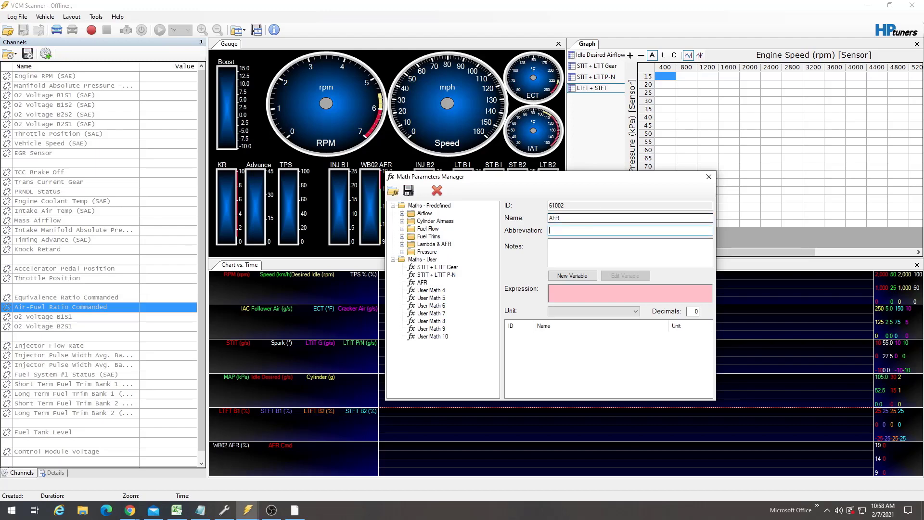
text(AFR)
key(Tab)
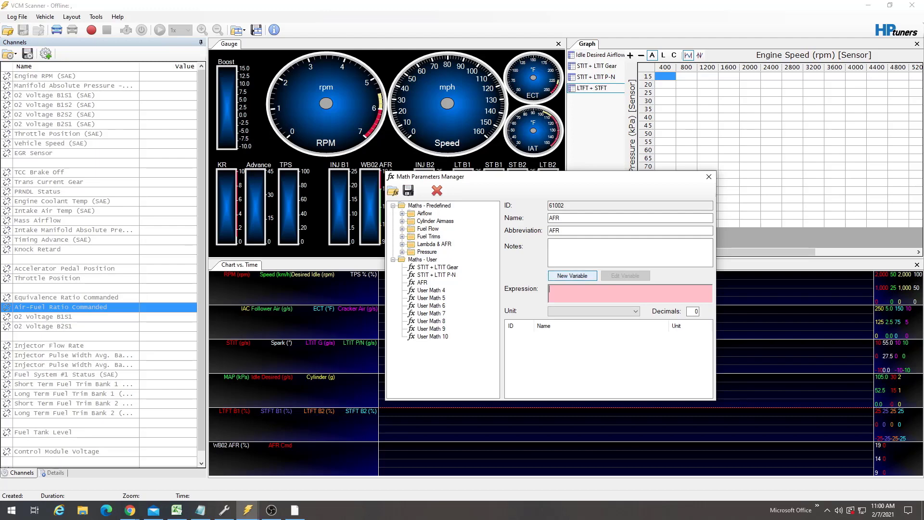
- Add the EGR Sensor parameter in Volt (V) as a new variable in the AFR expression
click(572, 276)
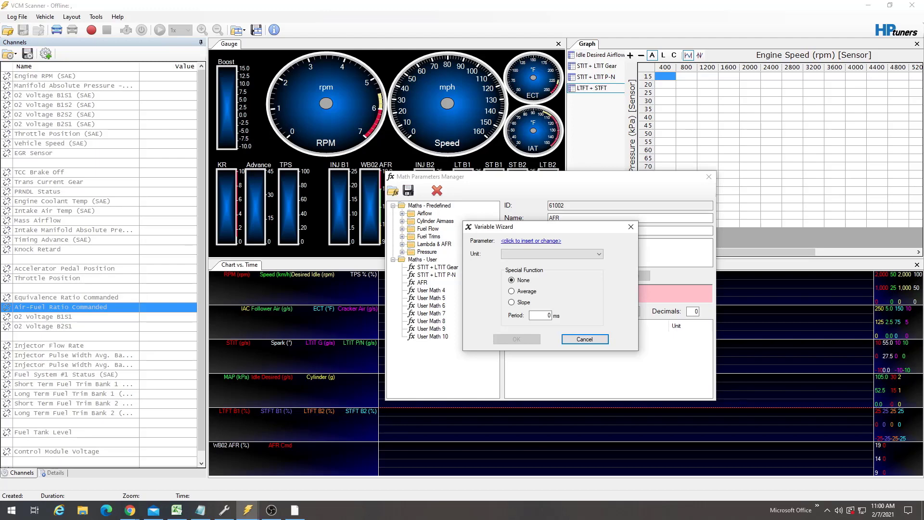
click(531, 241)
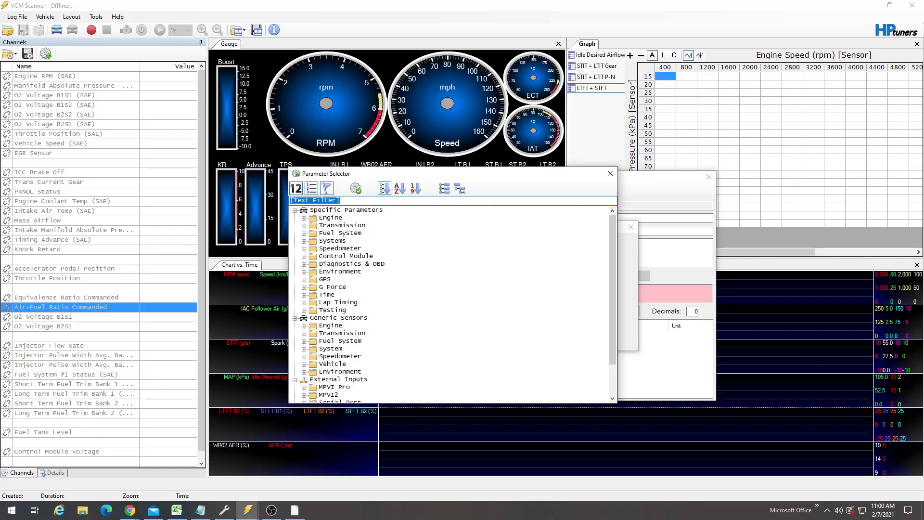
text(egr)
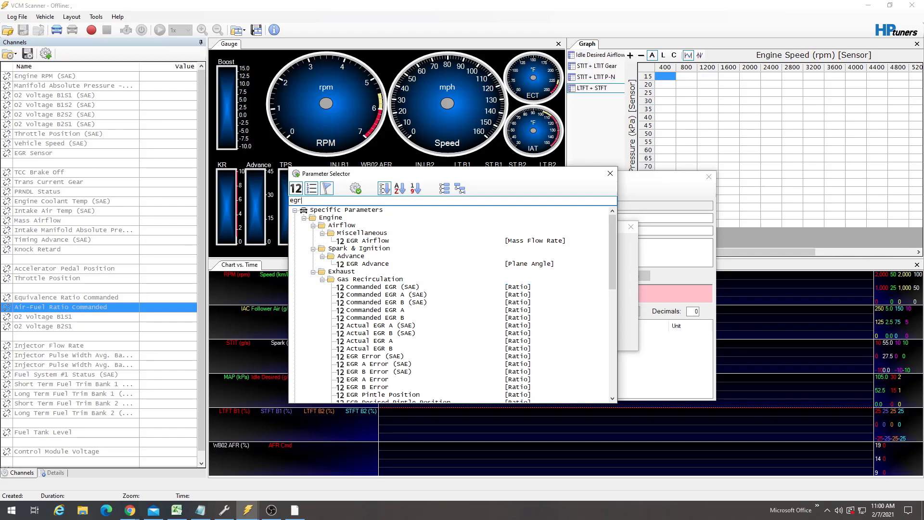
scroll(453, 305, down, 3)
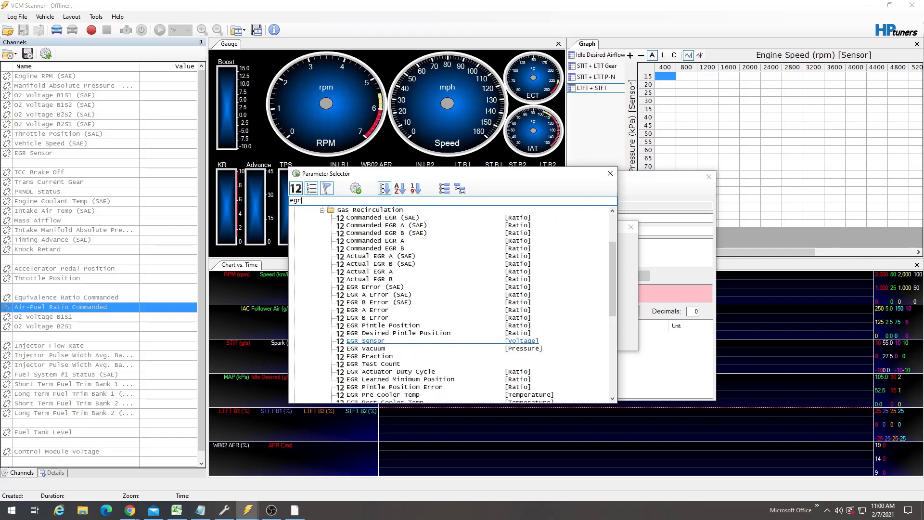
click(366, 341)
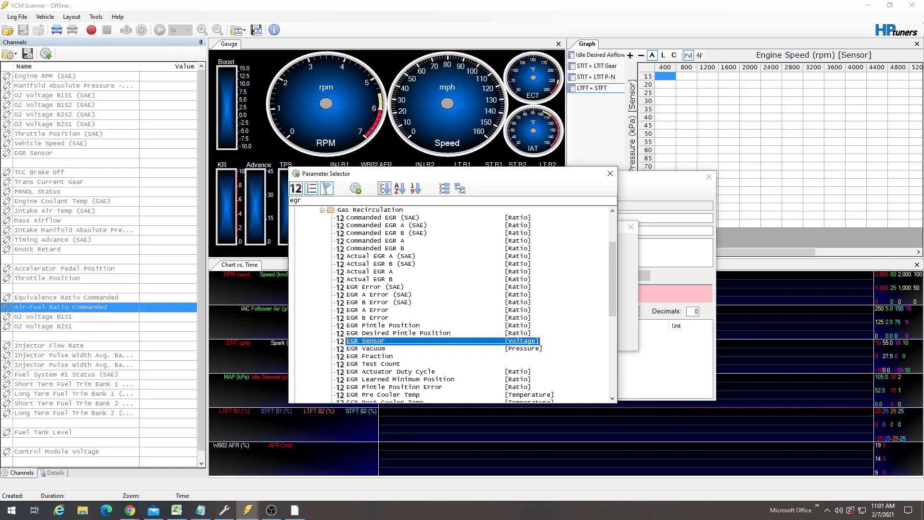
double_click(367, 341)
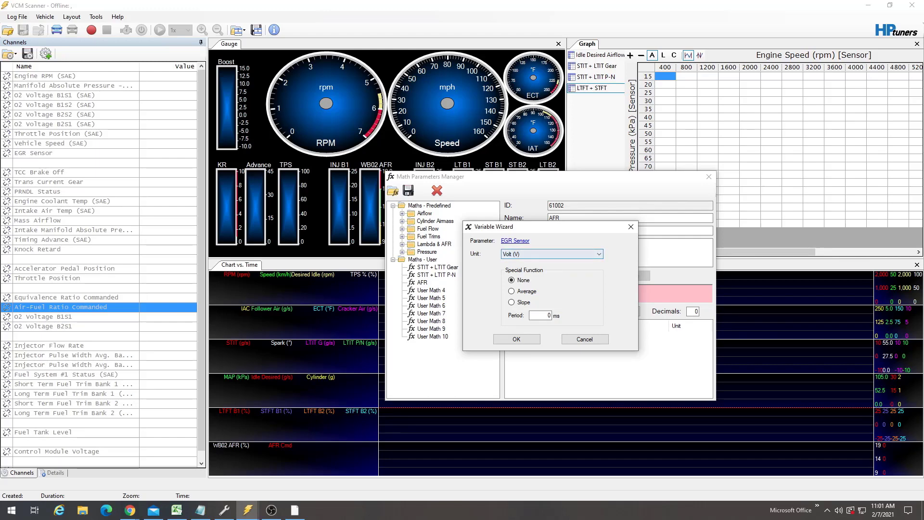
click(551, 254)
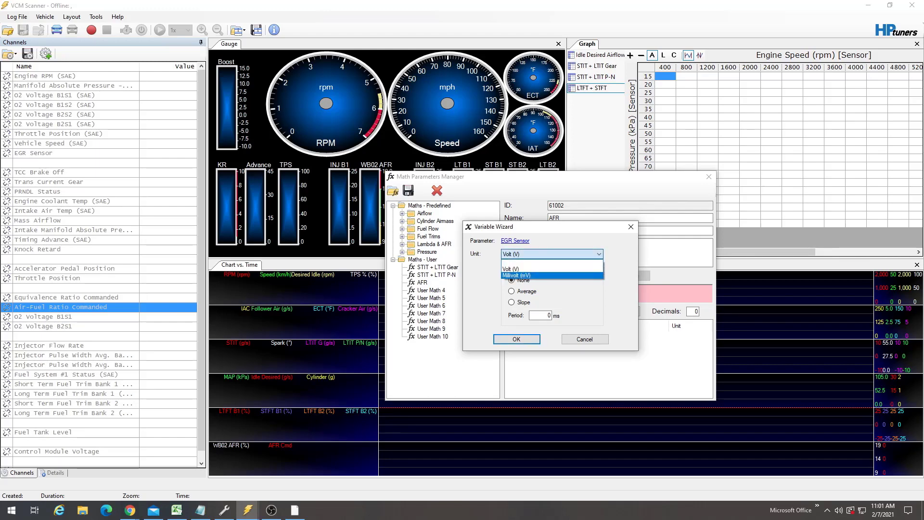
click(551, 255)
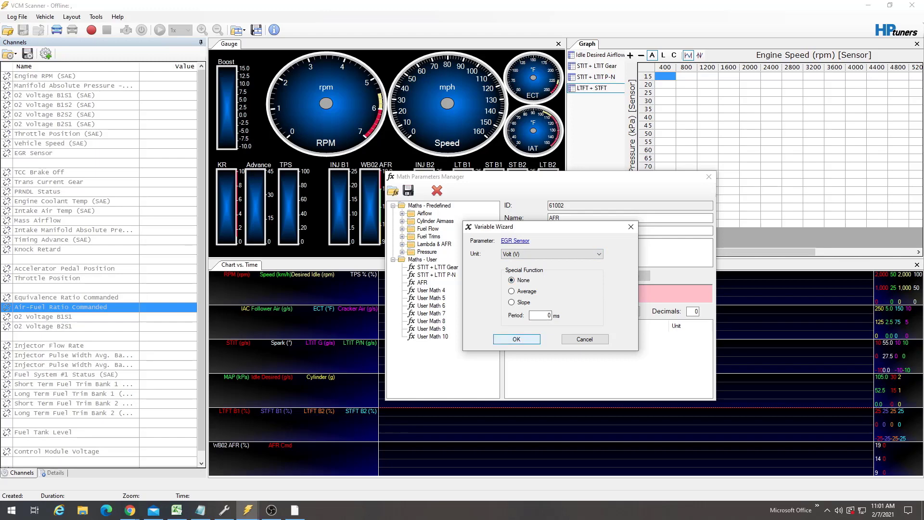
key(Return)
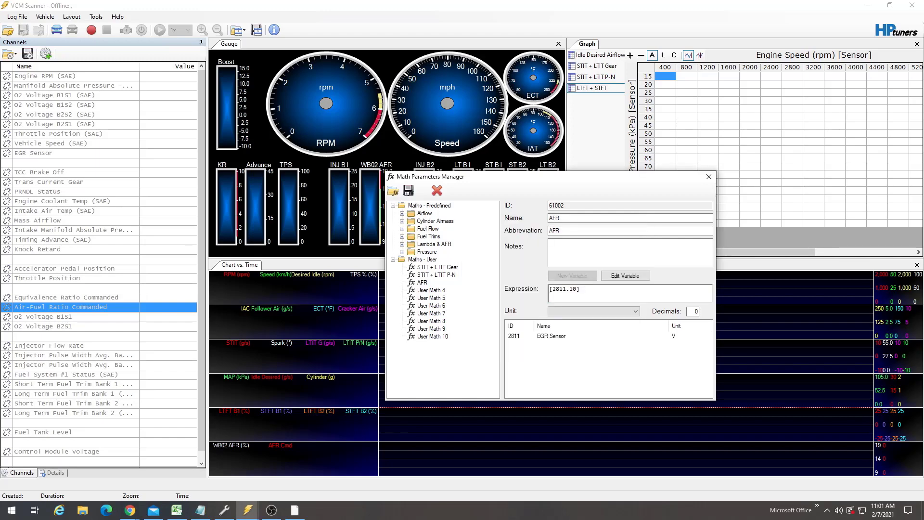
- Inspect the AFR expression's EGR Sensor reference and place the cursor at its end
drag(550, 289, 583, 289)
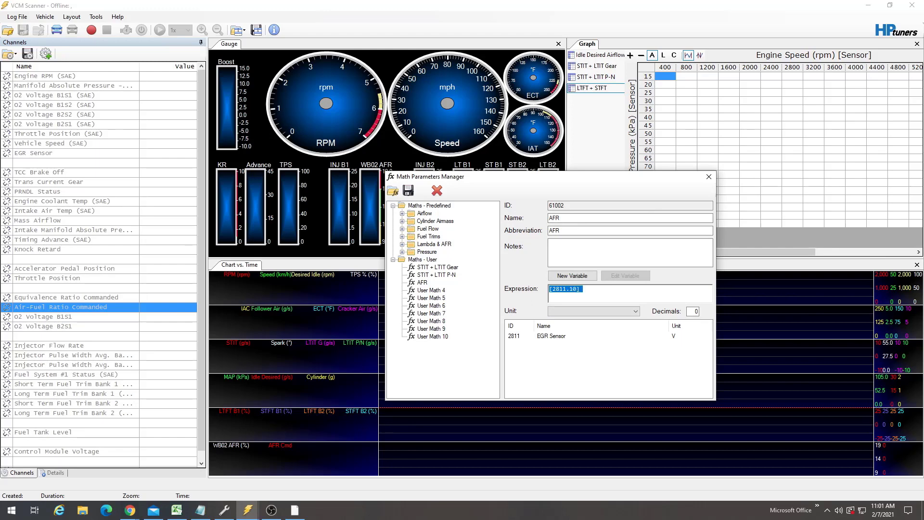
click(562, 288)
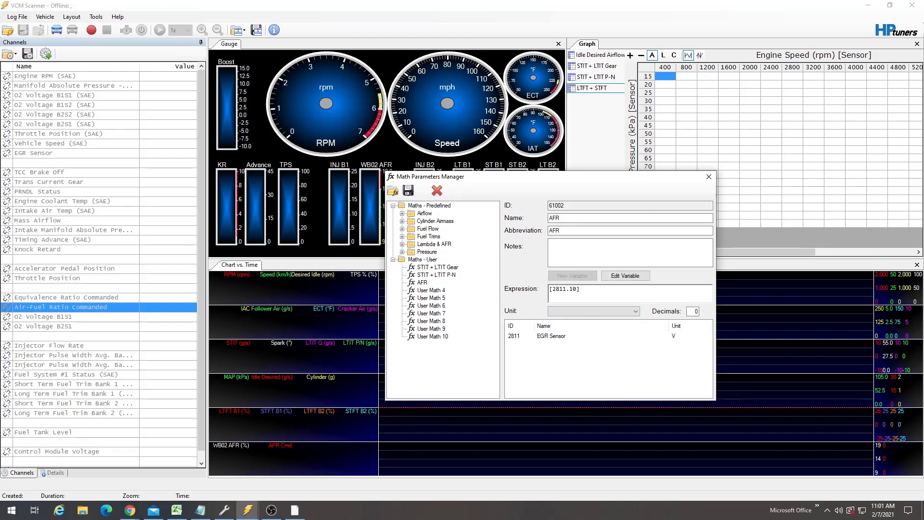
double_click(573, 289)
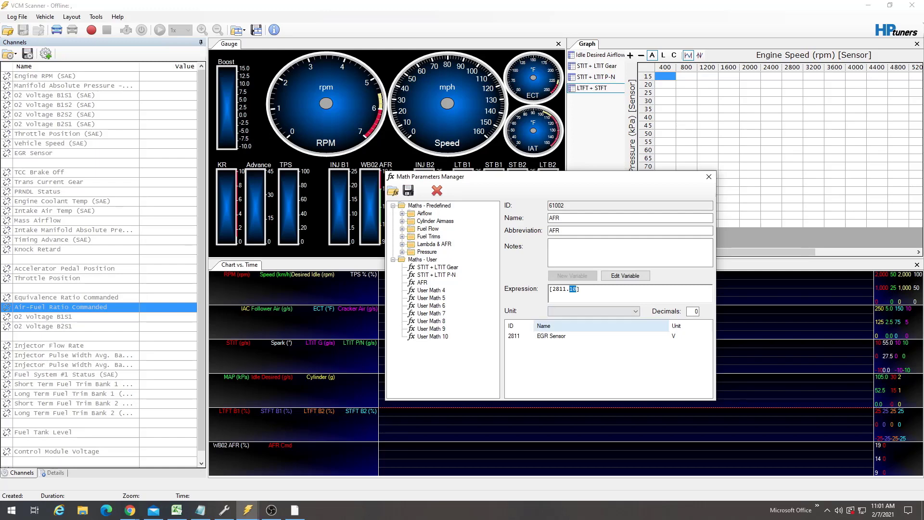
click(552, 336)
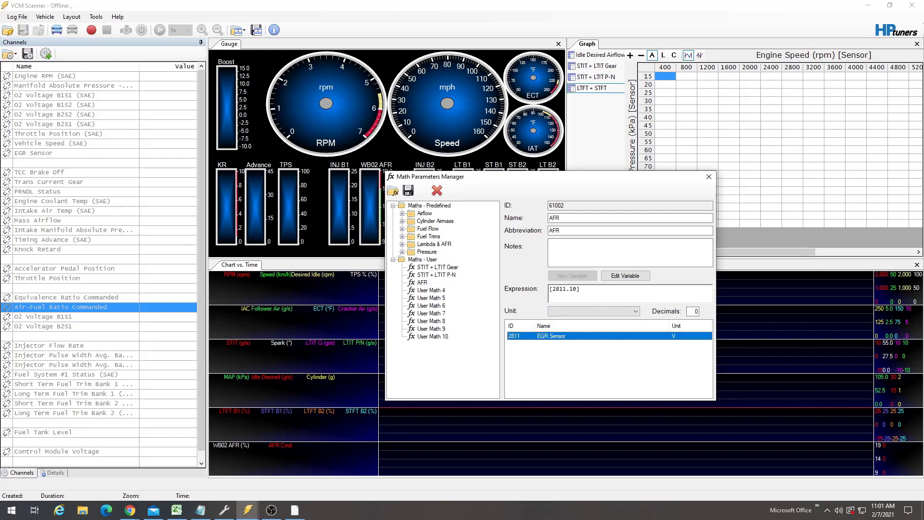
click(573, 289)
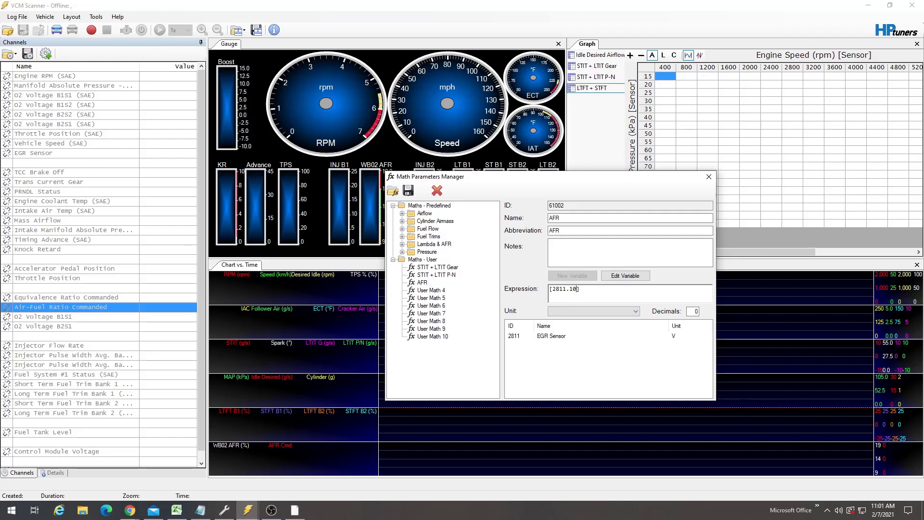
key(Right)
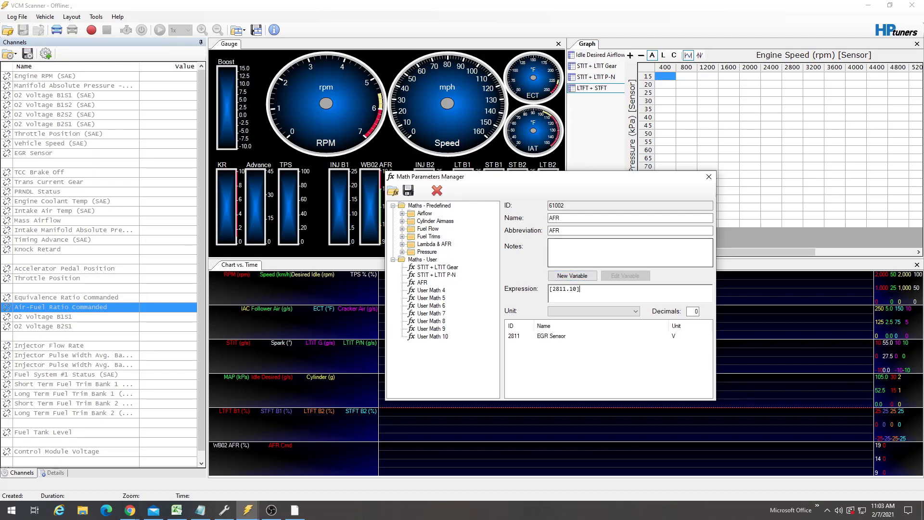
- Switch to Chrome and view the WB D1G1 WBO AFR Controller Kit product page
click(130, 510)
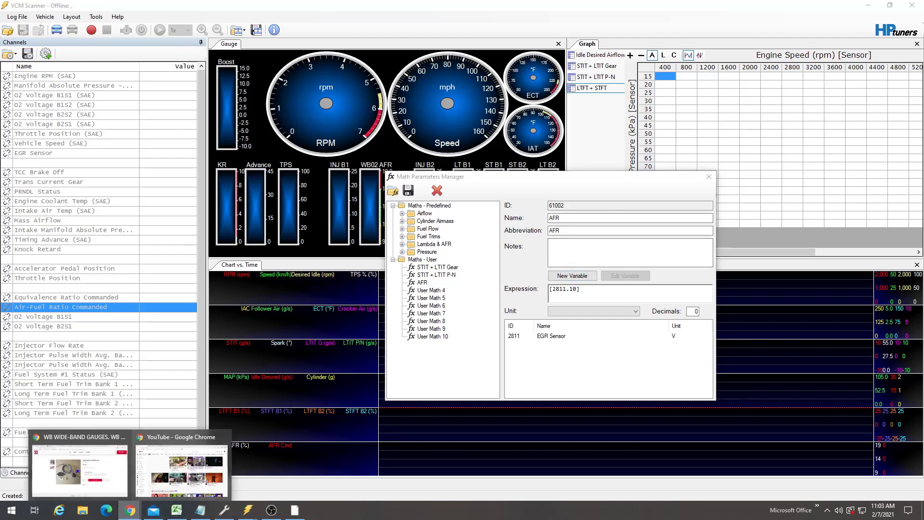
click(183, 469)
click(77, 470)
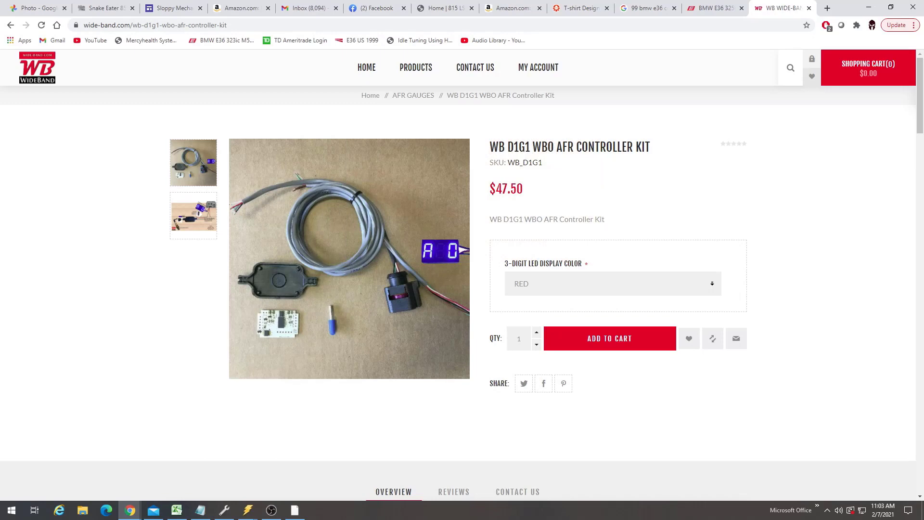
- View the second product image of the controller kit and scroll to the product description
drag(490, 188, 511, 189)
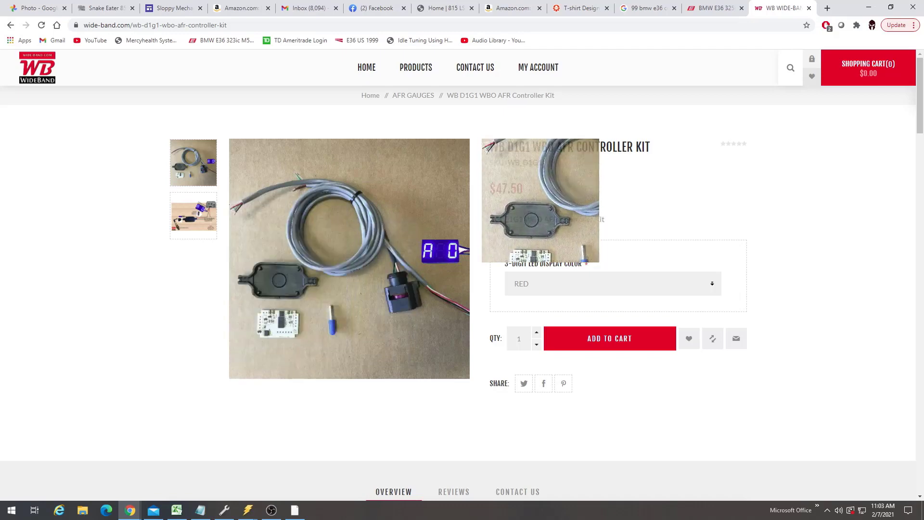
click(194, 215)
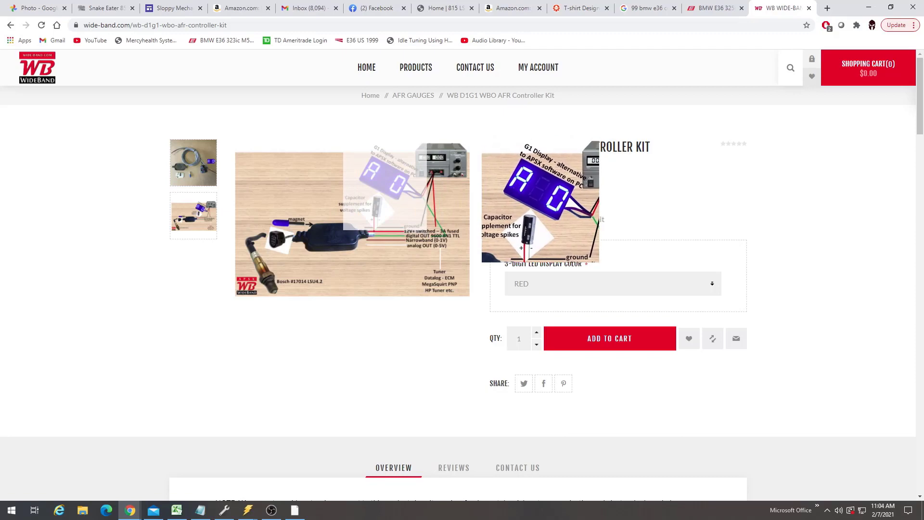
scroll(385, 191, down, 8)
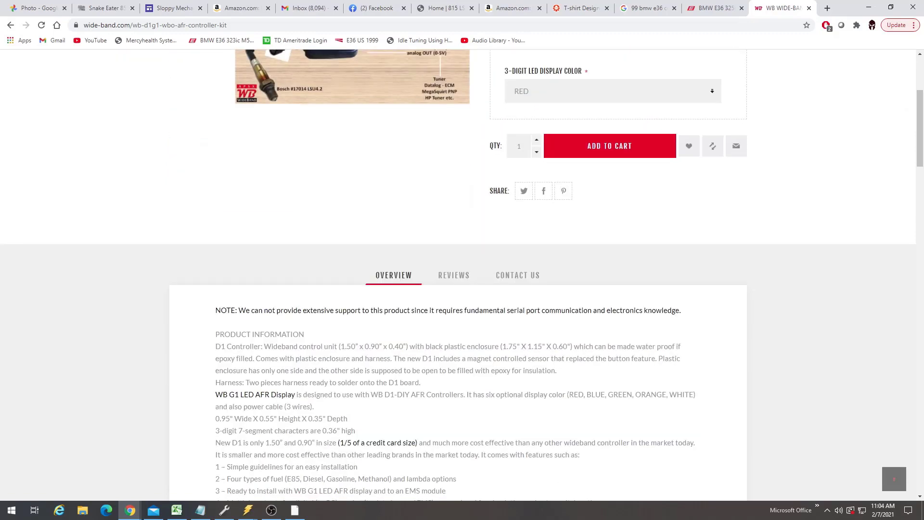
scroll(457, 275, down, 2)
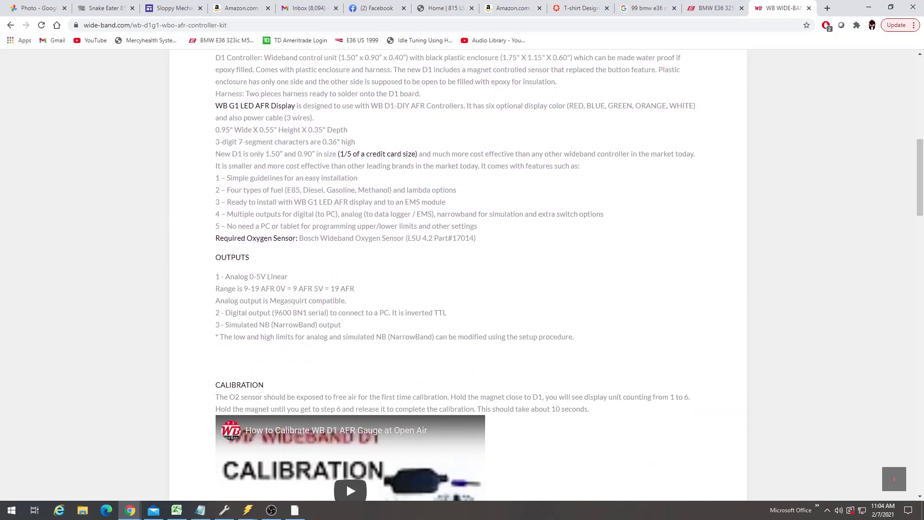
- Examine the analog output range specification in the product description's Outputs section
drag(221, 276, 288, 276)
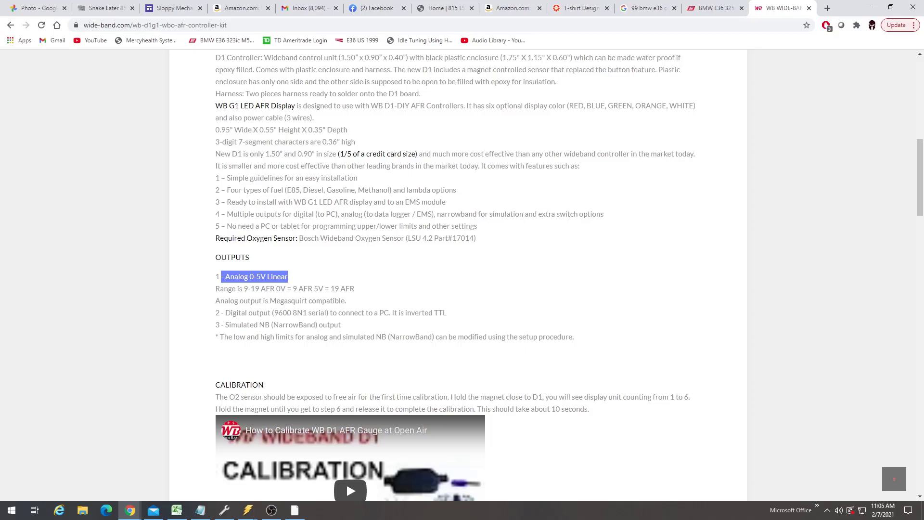
click(289, 278)
drag(215, 289, 280, 288)
click(279, 288)
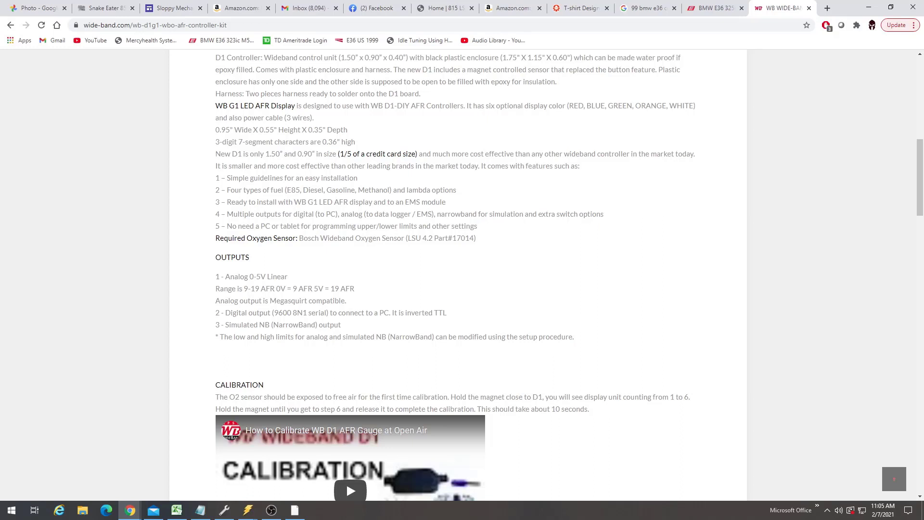
drag(239, 288, 291, 288)
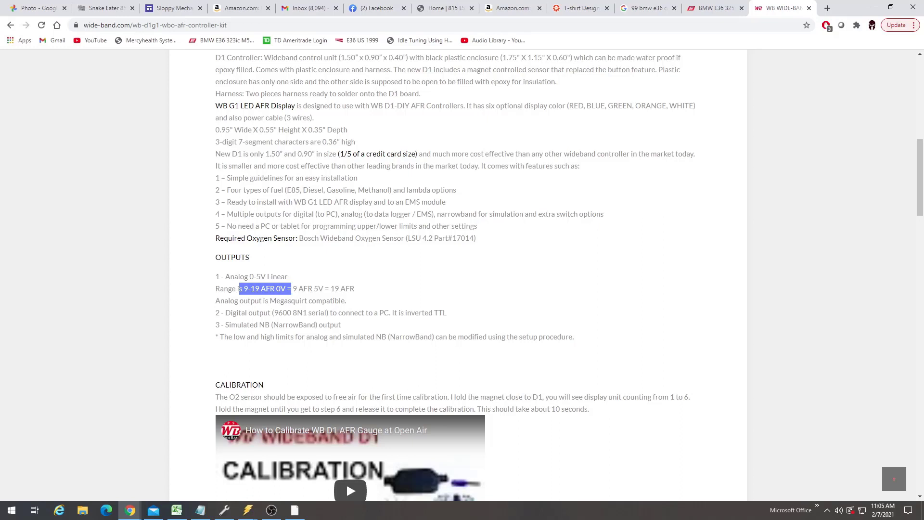
click(291, 289)
drag(275, 289, 354, 289)
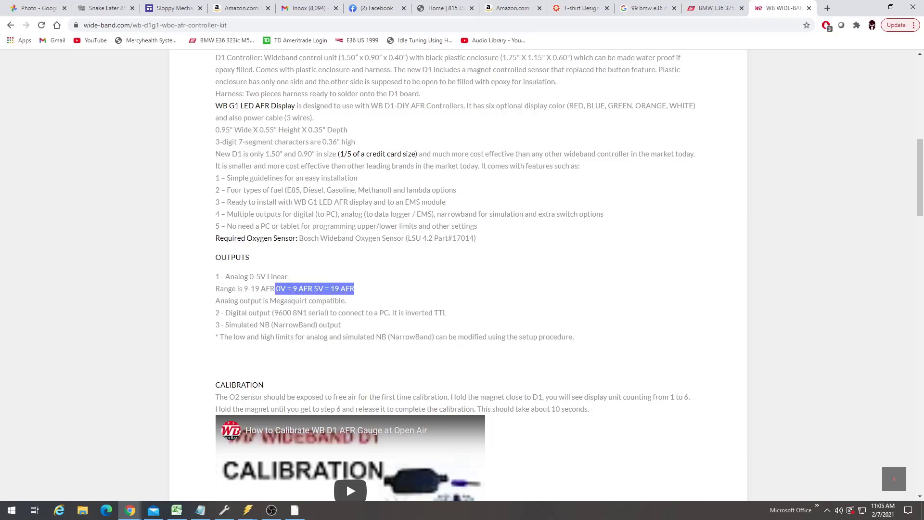
click(320, 289)
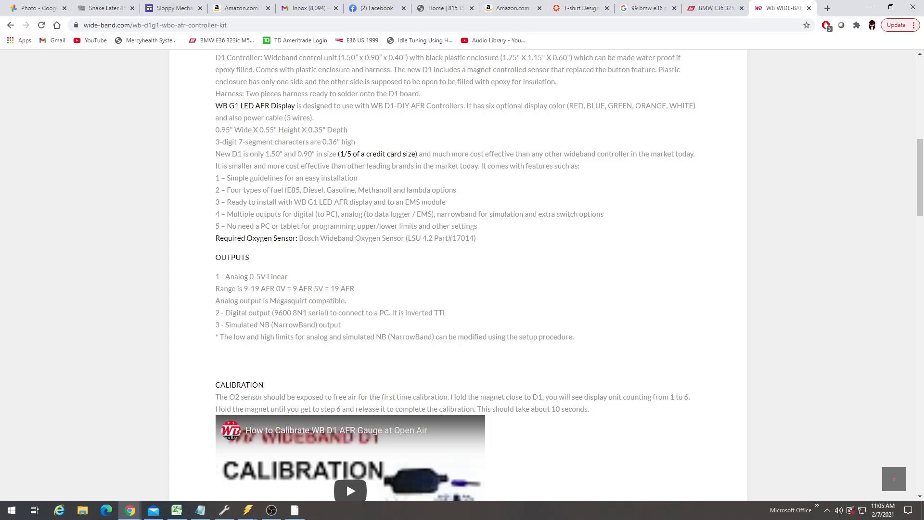
scroll(345, 434, down, 1)
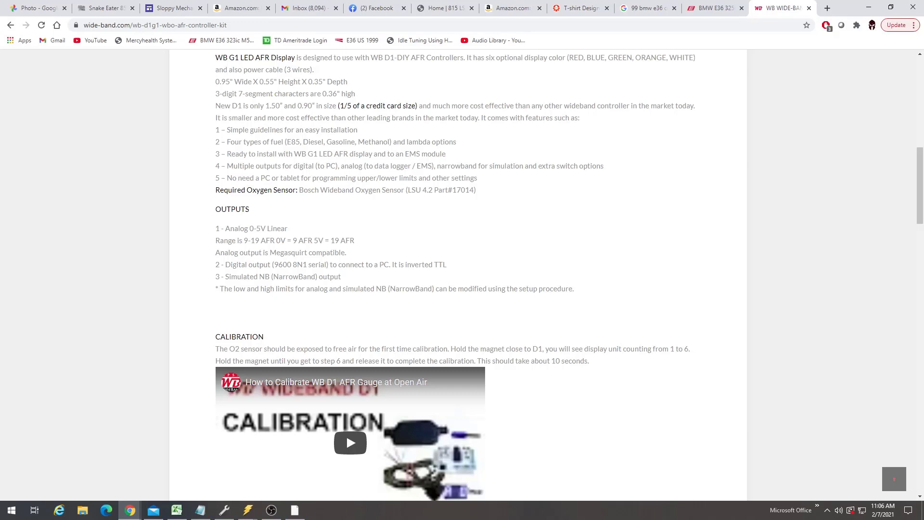
drag(242, 240, 354, 241)
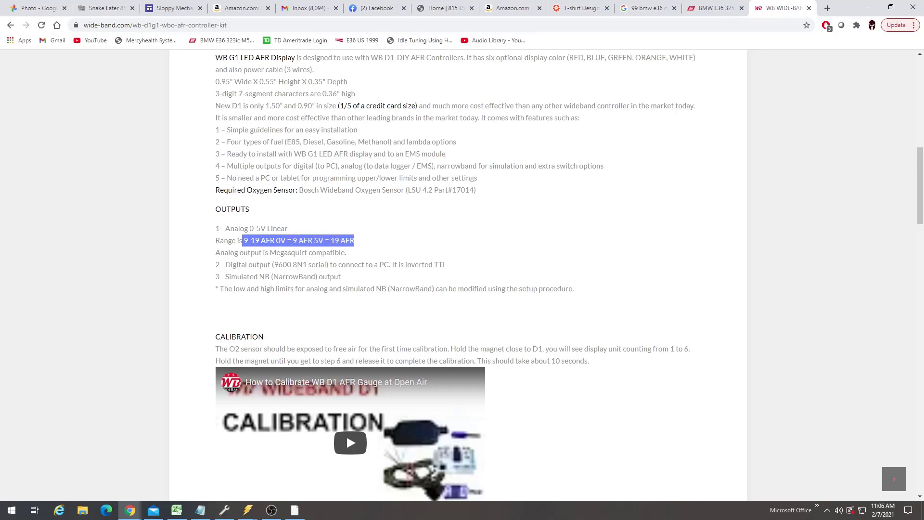
click(355, 241)
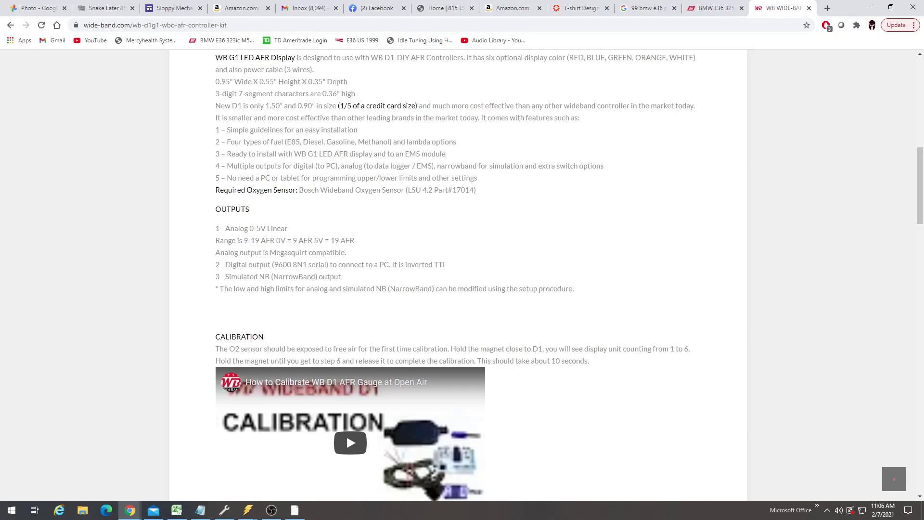
drag(243, 241, 325, 240)
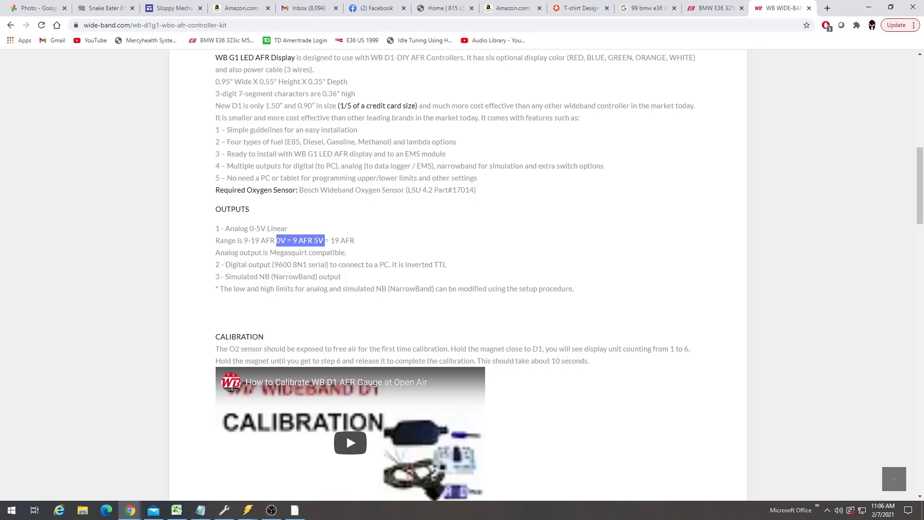
drag(239, 240, 266, 240)
- Return to VCM Scanner and divide the EGR Sensor reference by .5 in the AFR expression
click(248, 510)
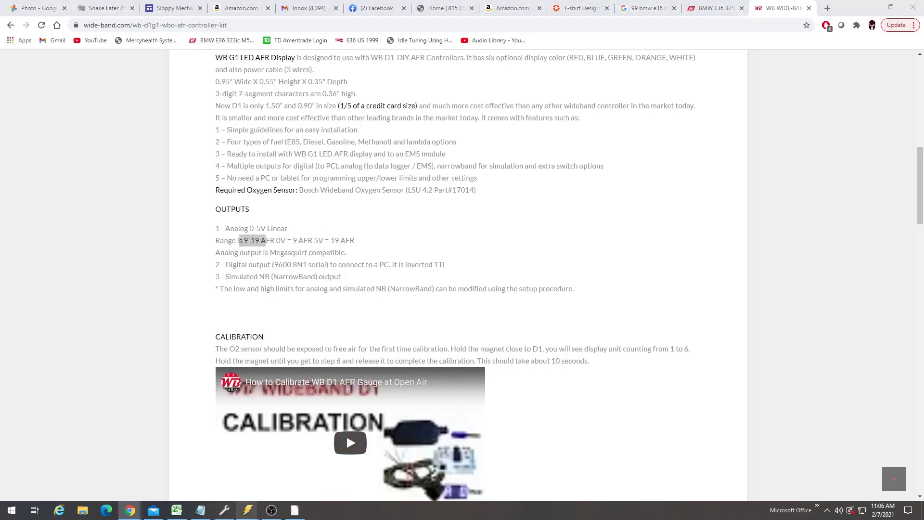
click(345, 434)
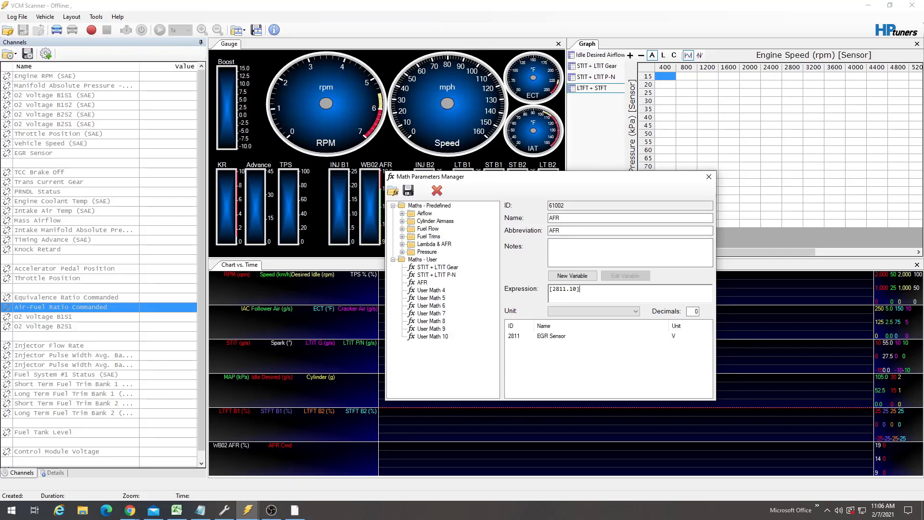
drag(552, 290, 577, 289)
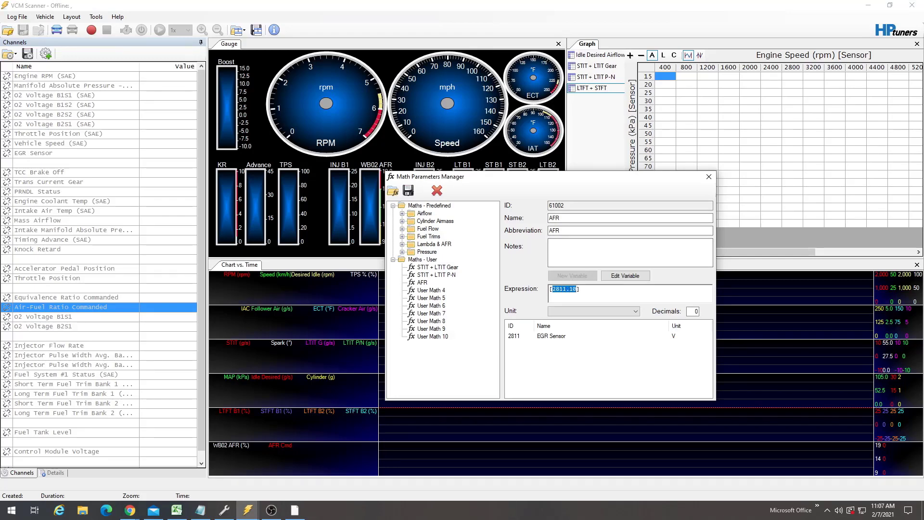
click(582, 289)
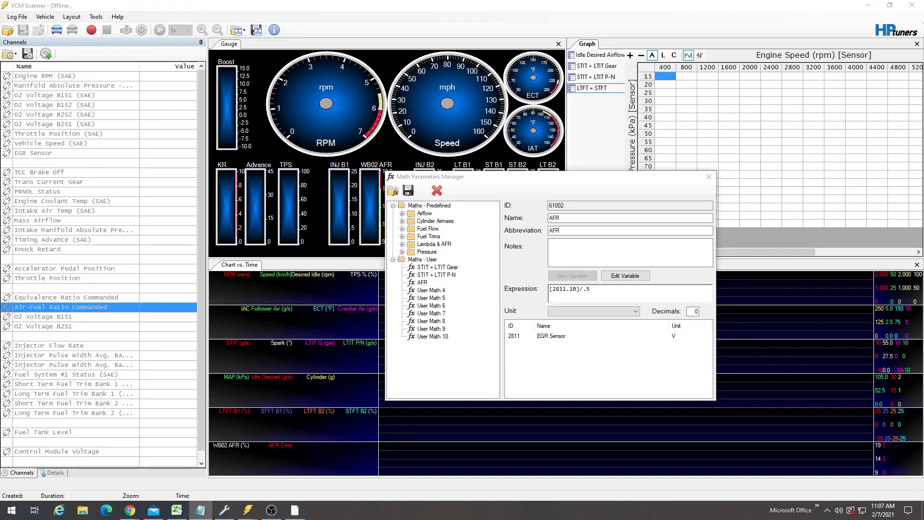
click(593, 290)
drag(552, 289, 576, 290)
click(594, 290)
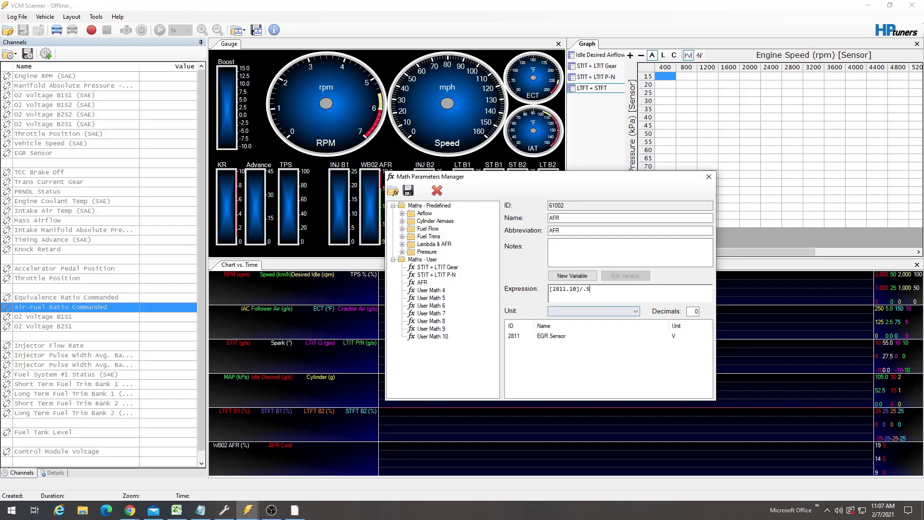
- Wrap the division in parentheses and add 9, making the expression ([2811.10]/.5)+9
drag(591, 289, 550, 290)
click(592, 289)
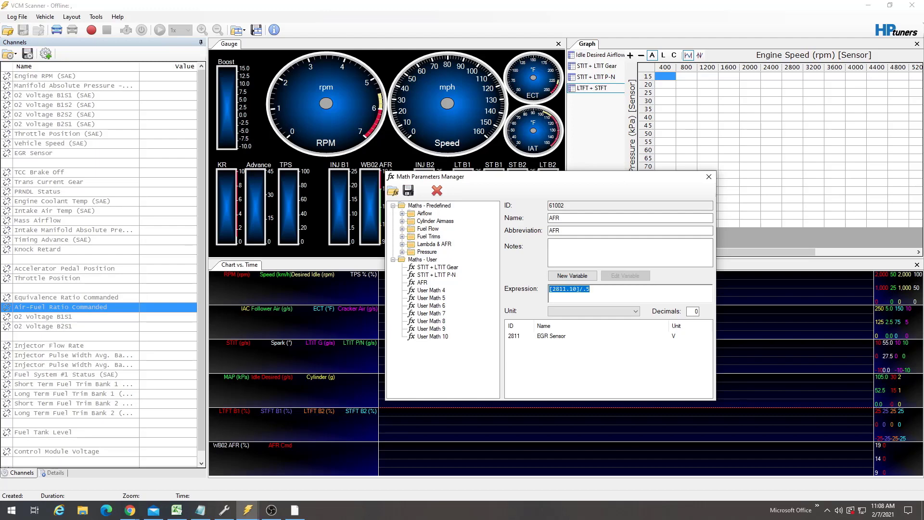
click(592, 289)
drag(550, 289, 587, 289)
click(591, 289)
text(()
key(Tab)
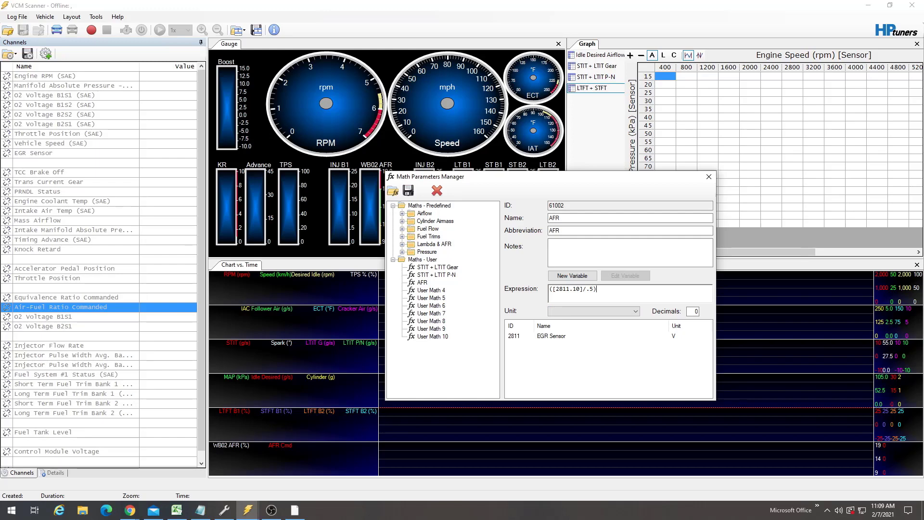
text(+)
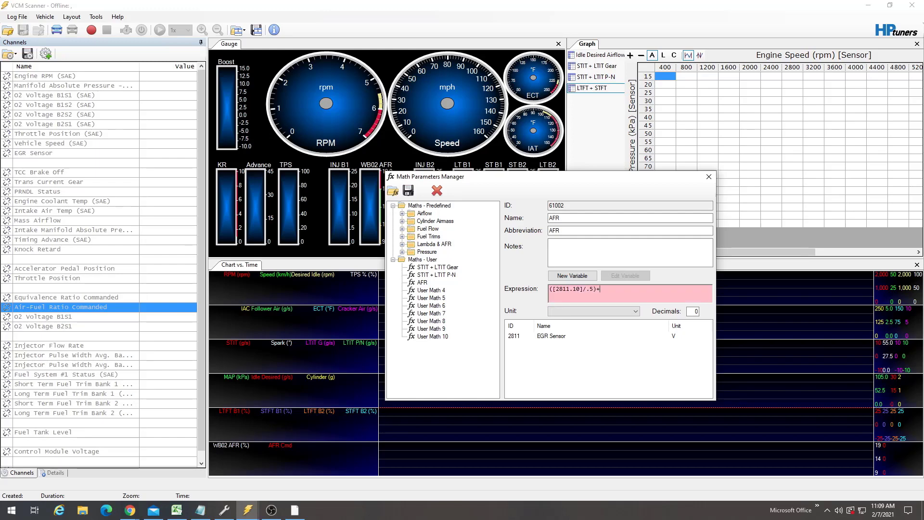
text(9)
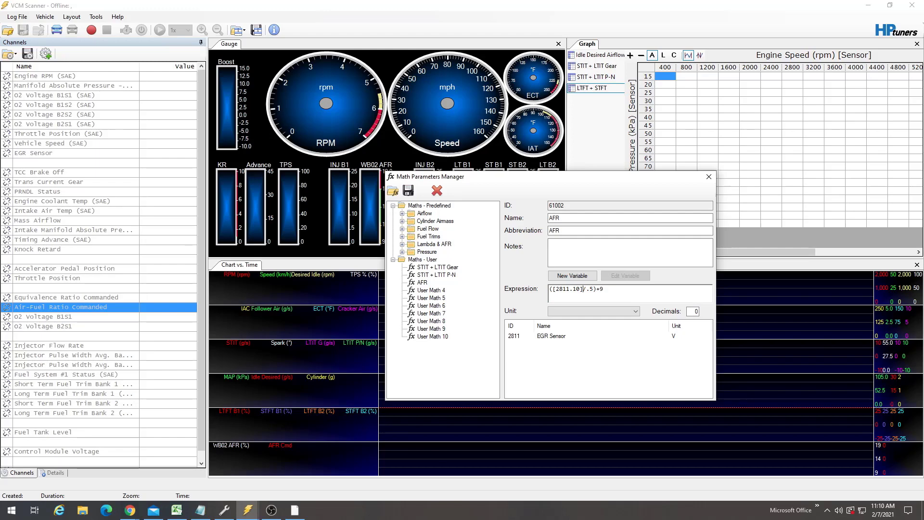
- Compare the AFR expression against the 9-19 AFR range on the product page
drag(552, 289, 599, 289)
click(603, 289)
key(shift+Left)
key(shift+Left)
key(shift+Left)
click(603, 289)
mouse_move(130, 510)
click(78, 463)
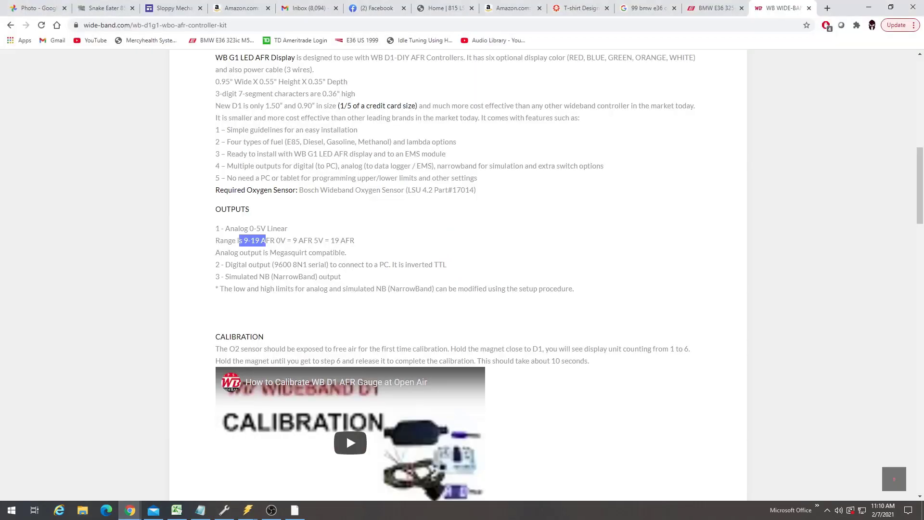
click(268, 242)
drag(244, 241, 260, 240)
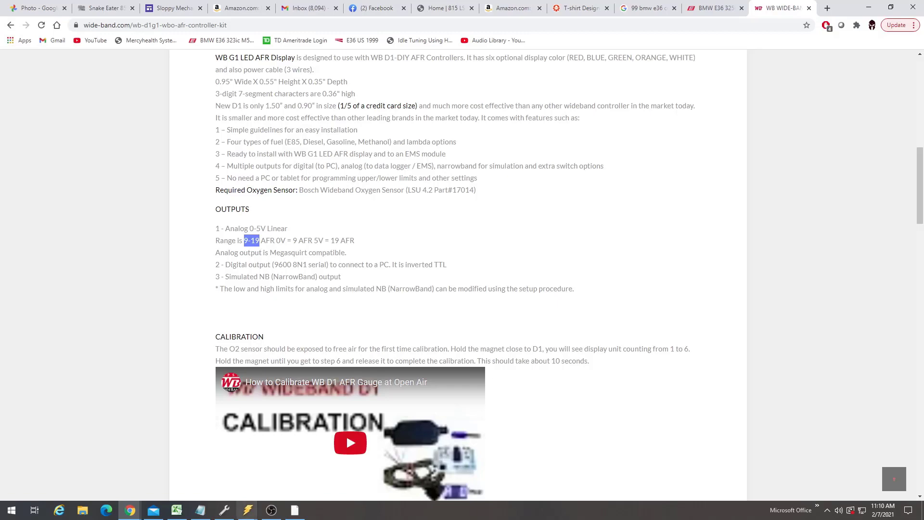
- Open Calculator and compute 5 / 0.5 + 9 to check the expression at 5 volts
mouse_move(247, 510)
click(192, 477)
click(12, 511)
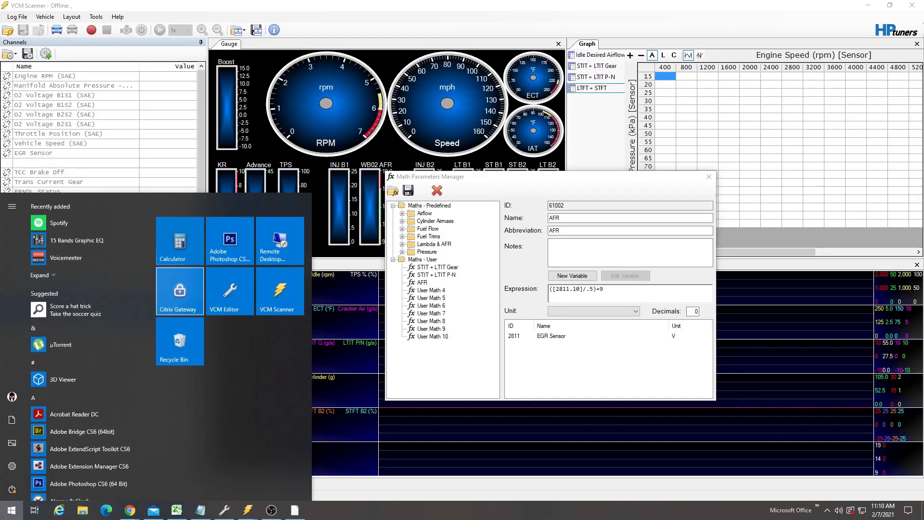
click(181, 240)
drag(498, 230, 334, 175)
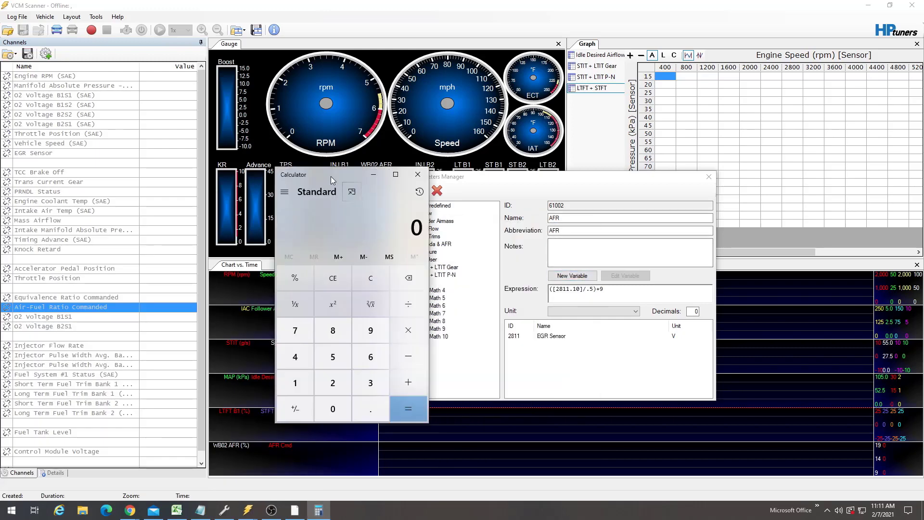
drag(331, 177, 325, 172)
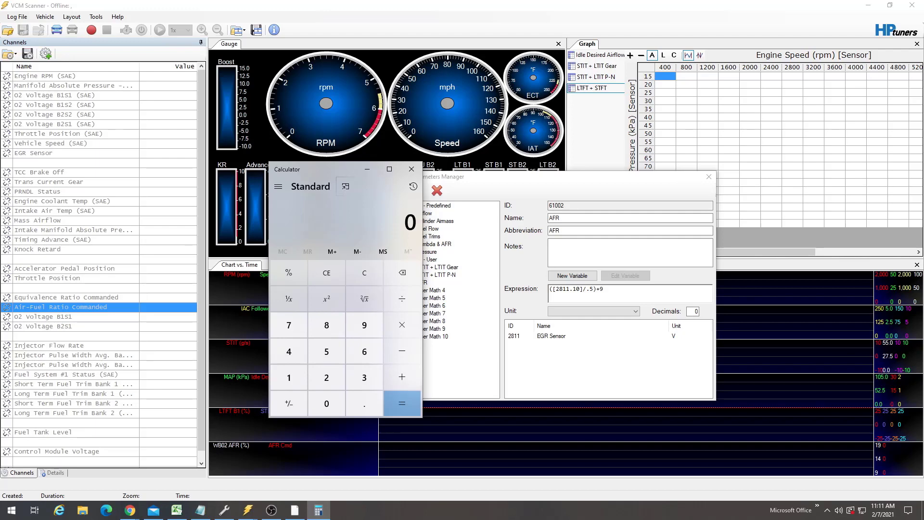
text(5)
text(/0.5)
key(Return)
text(+9)
key(Return)
click(365, 273)
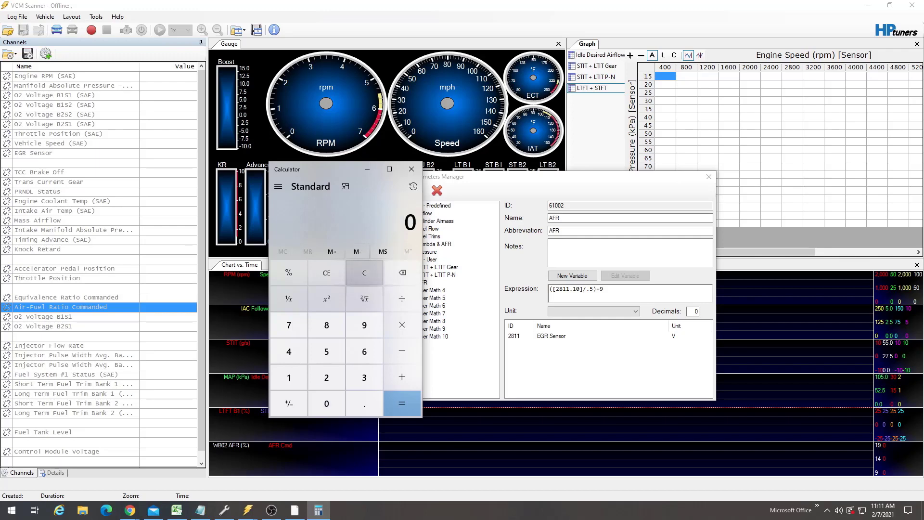
- Compute 0 / .5 + 9 in Calculator to check the expression at 0 volts
key(slash)
text(.5)
key(Return)
text(+9)
key(Return)
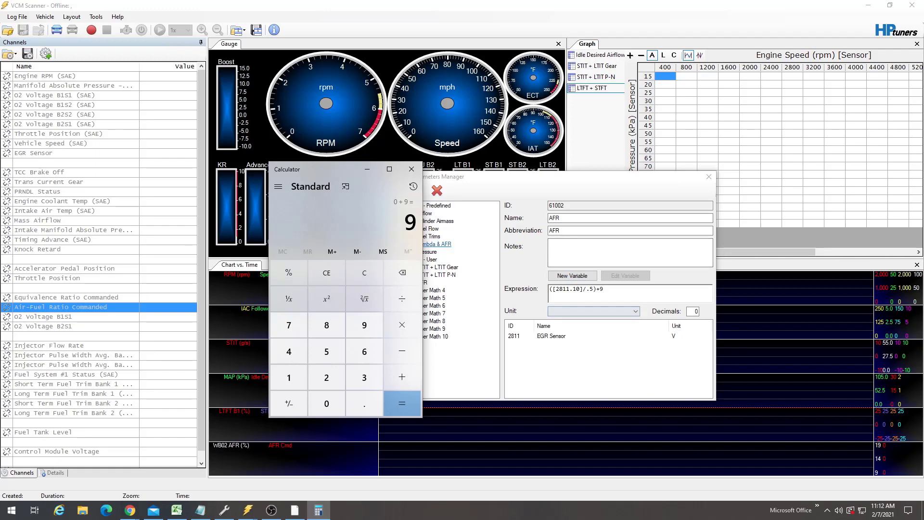
click(365, 273)
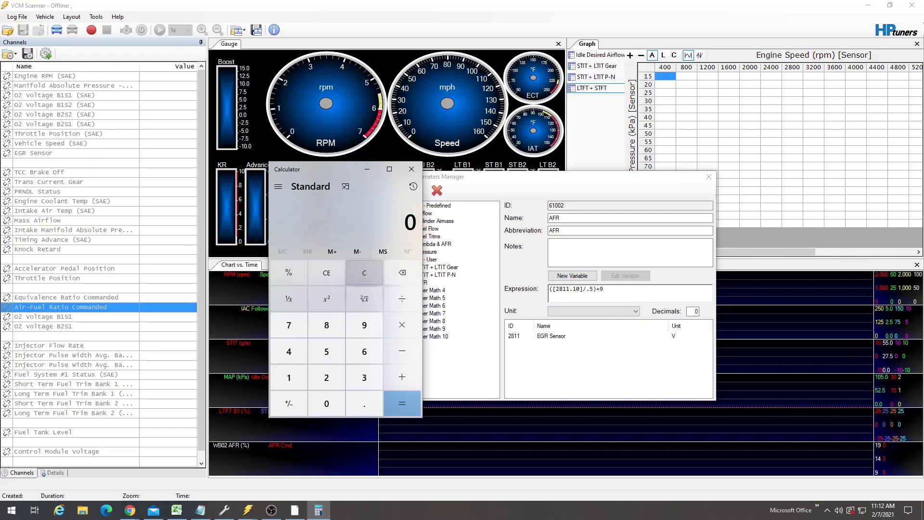
- Compute 2 / .5 + 9 in Calculator to check the expression at 2 volts
text(2)
text(/)
text(.5)
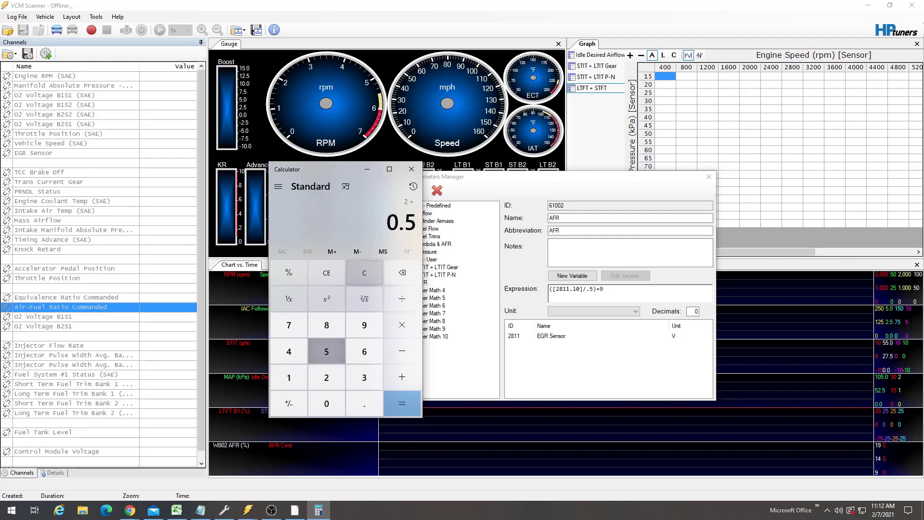
key(Return)
text(+9)
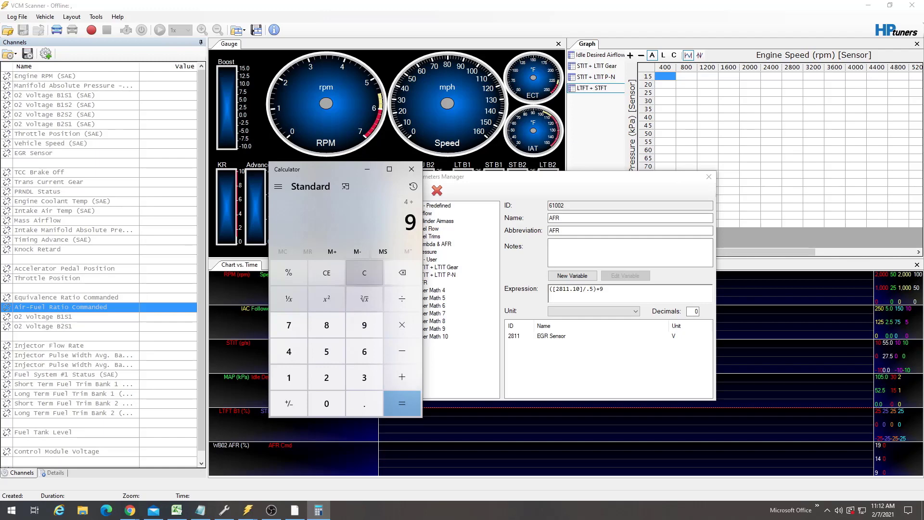
key(Return)
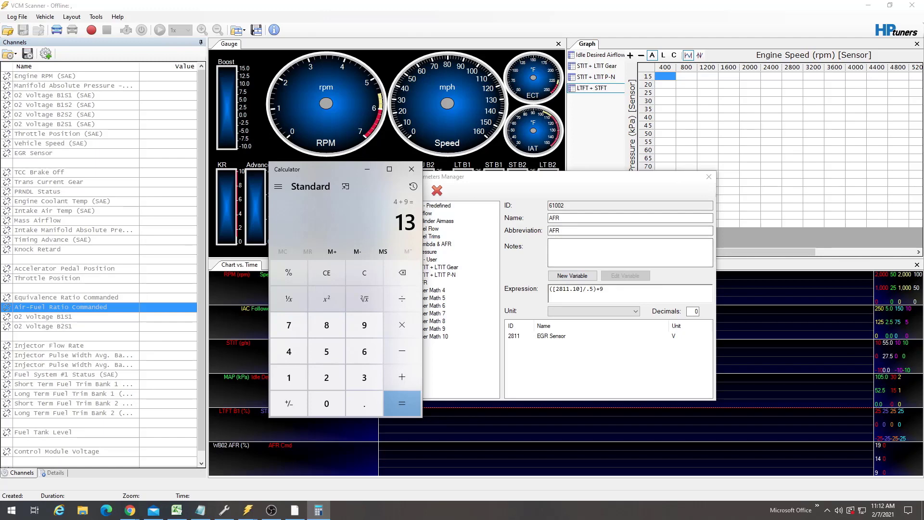
- Close Calculator and the Math Parameters Manager
click(412, 169)
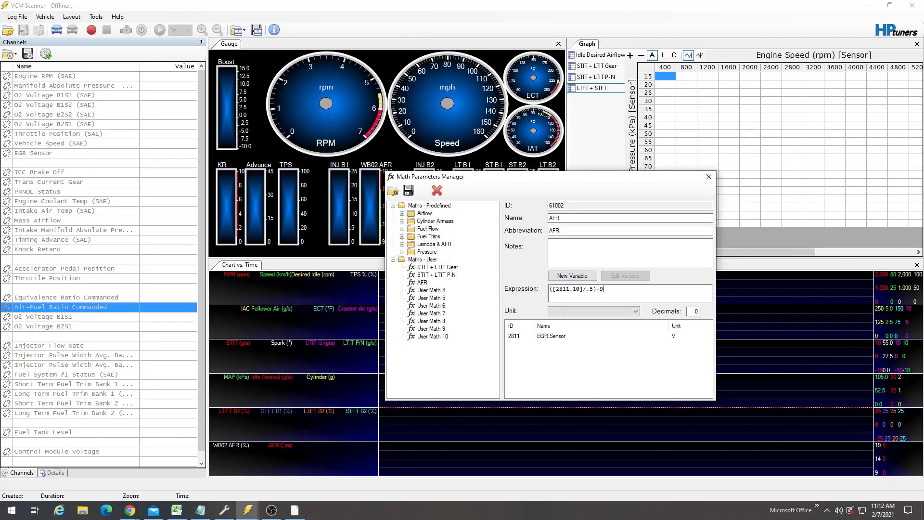
click(709, 177)
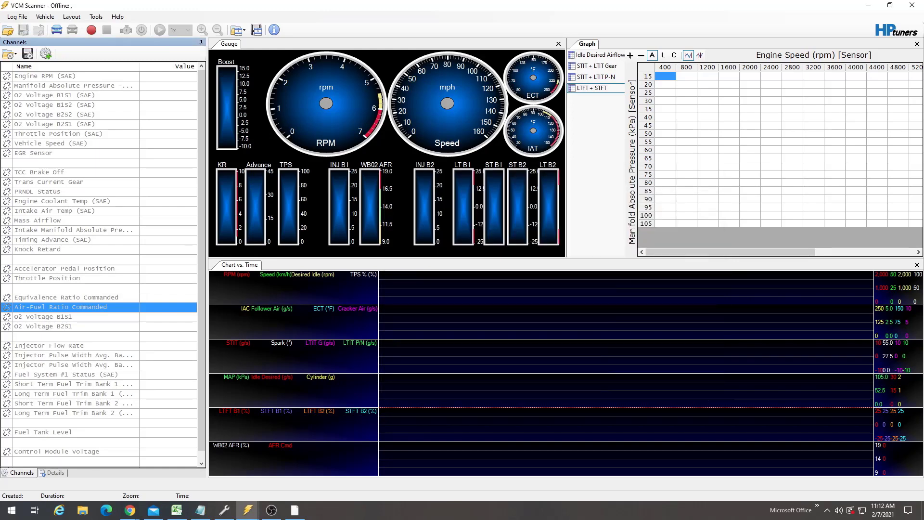
- Open the log file VE Idle Tuning 2 2-2 and select the EGR Sensor channel
click(8, 30)
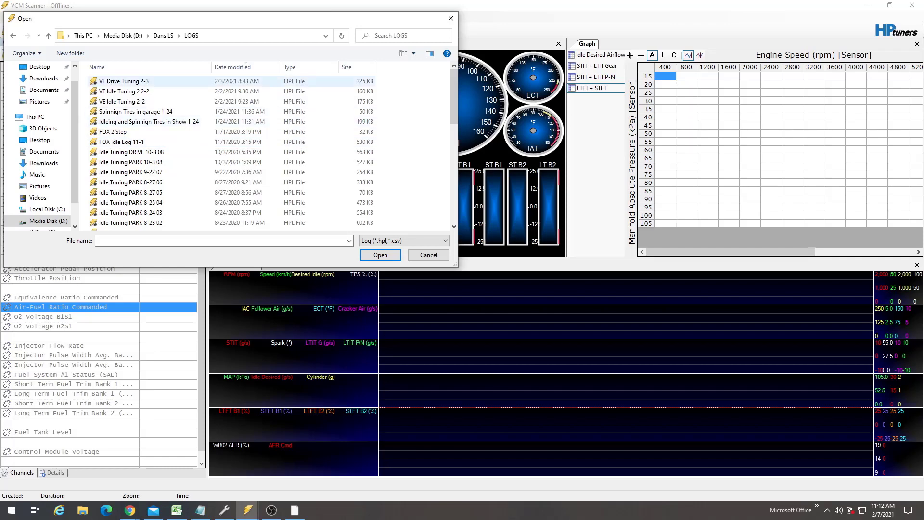
double_click(125, 92)
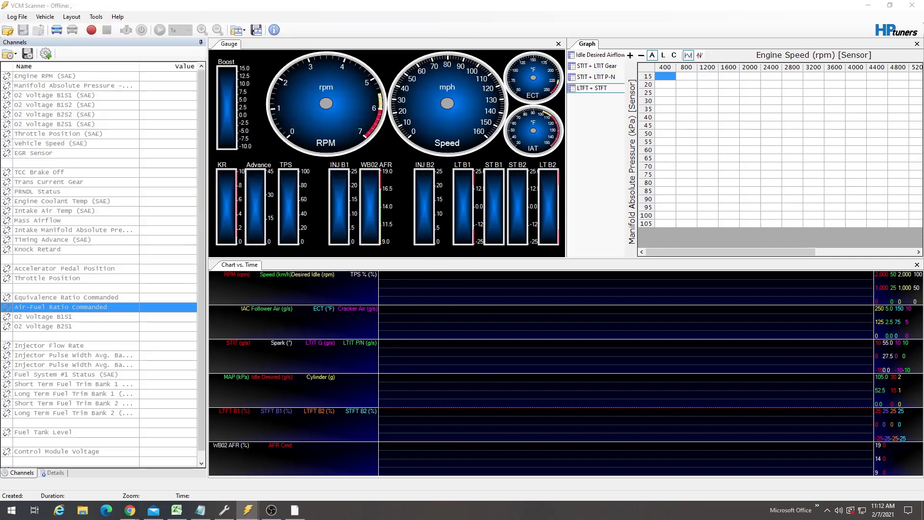
click(125, 153)
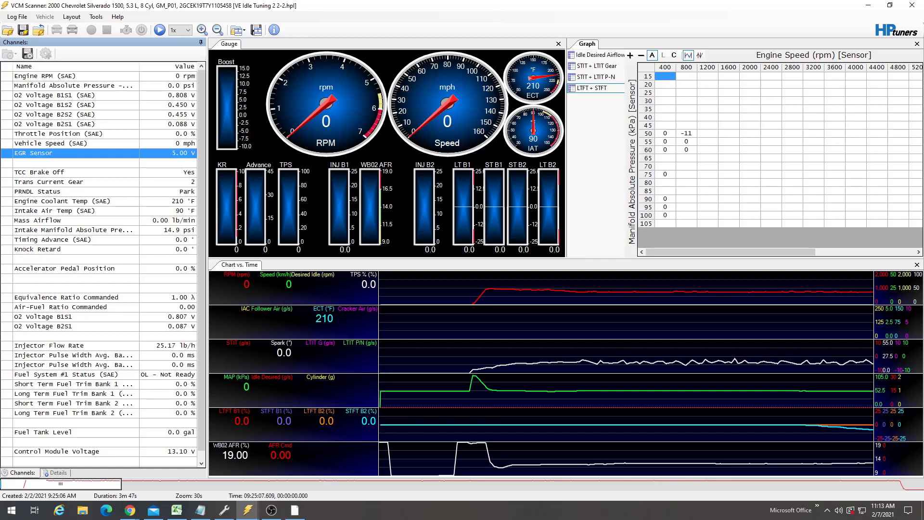
- Step through the log playback to compare the EGR Sensor voltage with the WB02 AFR readout
click(473, 308)
key(Right)
key(Right)
key(Right)
key(Right)
key(Right)
key(Right)
key(Right)
key(Right)
key(Right)
key(Right)
key(Right)
key(Right)
key(Right)
key(Right)
key(Right)
key(Right)
key(Right)
key(Right)
key(Right)
key(Right)
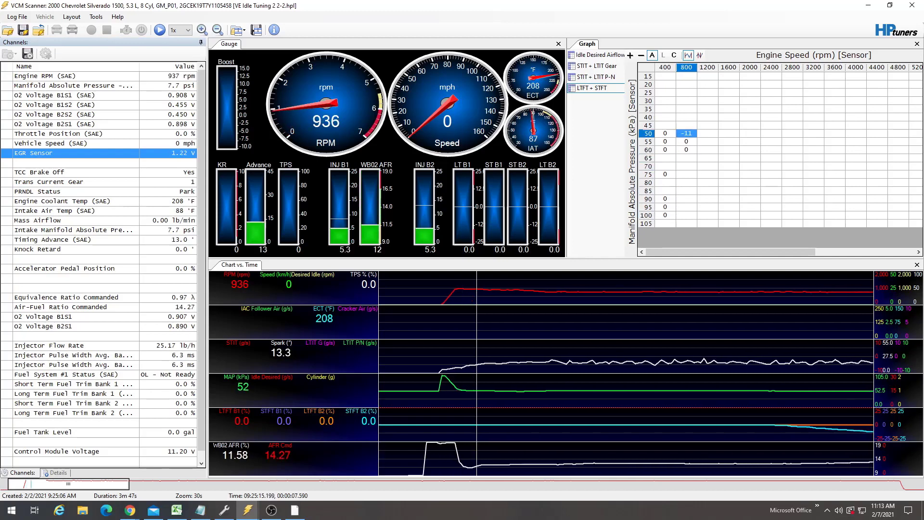
key(Left)
key(Left)
key(Left)
key(Left)
key(Left)
key(Right)
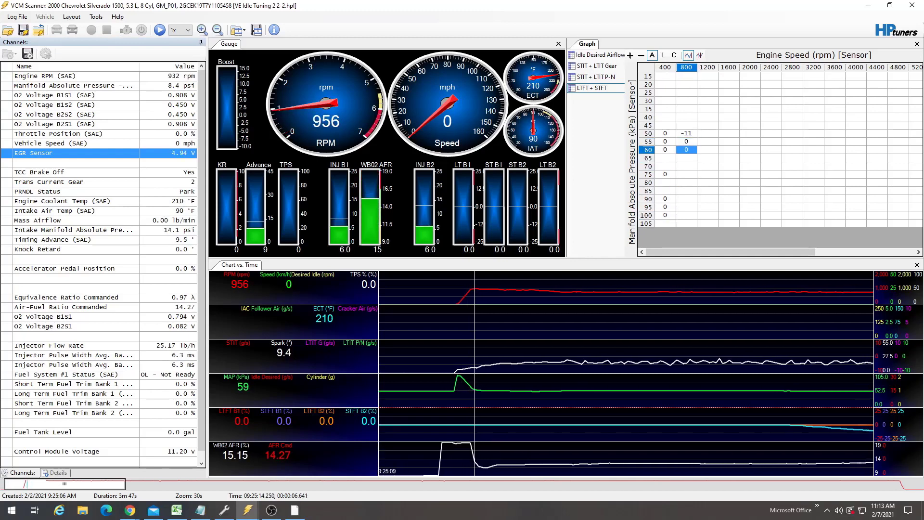
key(Right)
key(Right)
key(Right)
key(Right)
key(Right)
key(Right)
key(Right)
key(Right)
key(Right)
key(Right)
key(Right)
key(Right)
key(Right)
key(Right)
key(Right)
key(Right)
key(Right)
key(Right)
key(Right)
key(Right)
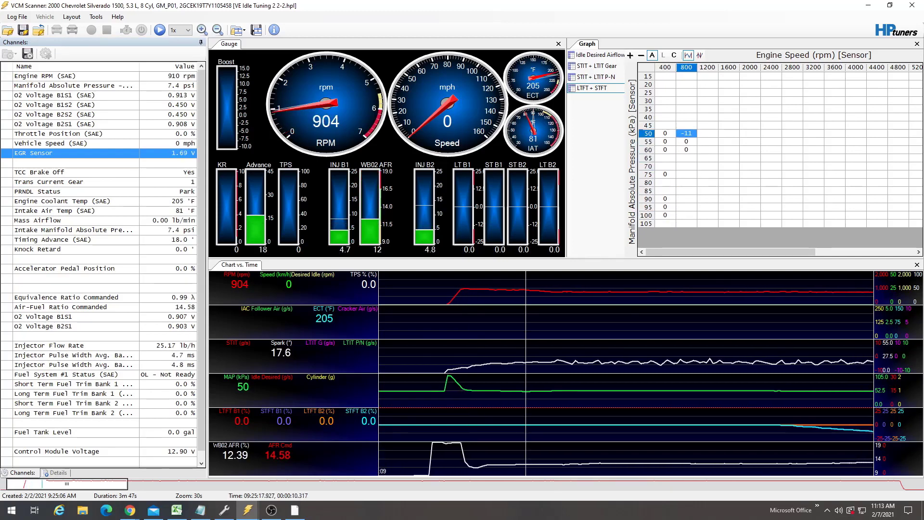
key(Right)
key(Right)
key(Right)
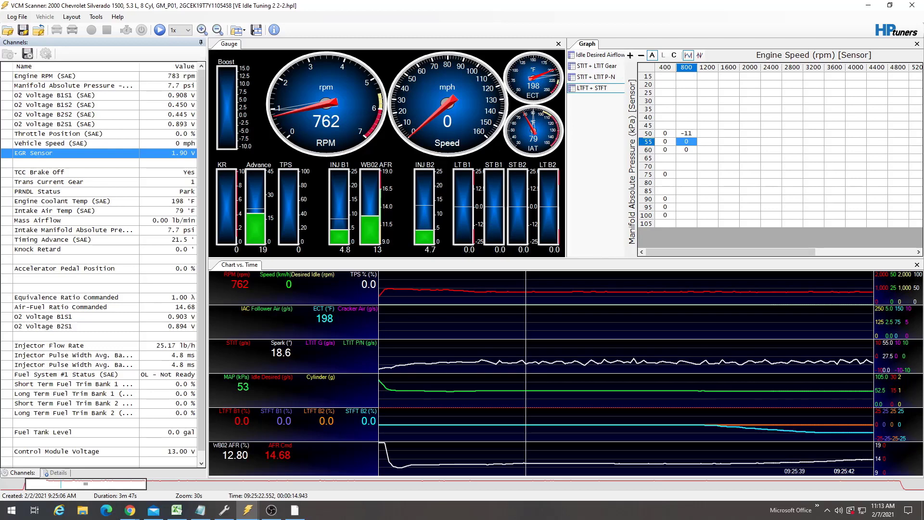
key(alt+Tab)
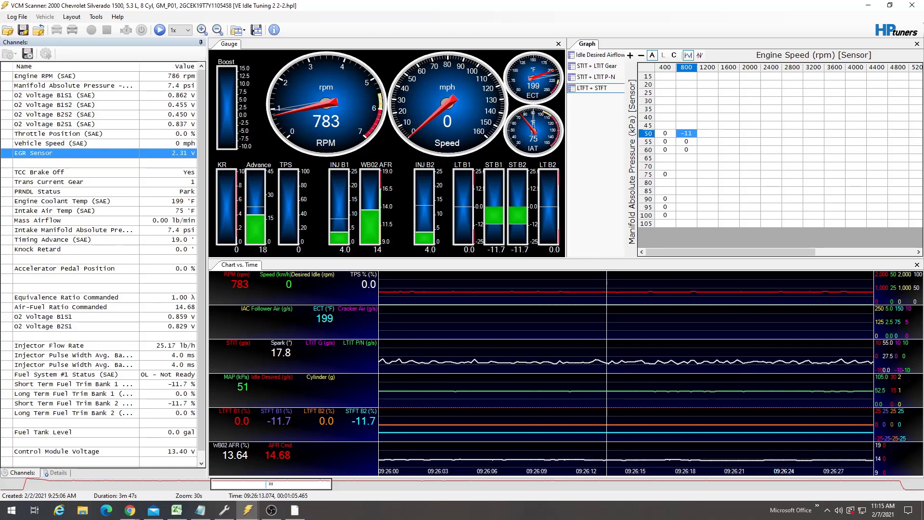
- Inspect the chart layout items for WB02 AFR and AFR Cmd and their user-defined parameters
right_click(307, 437)
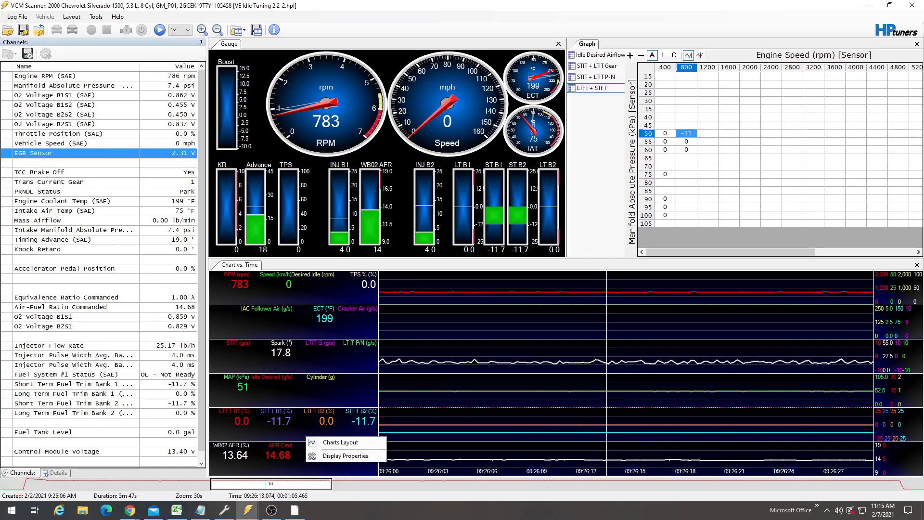
click(340, 442)
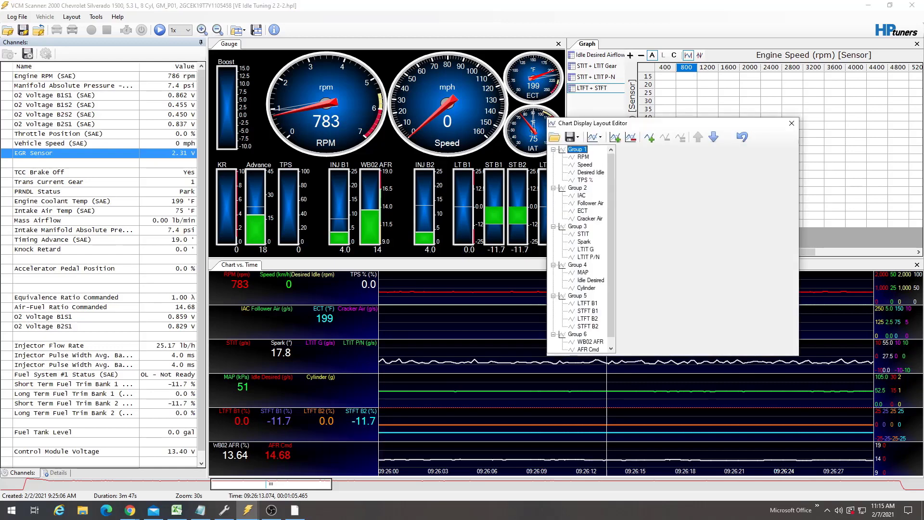
scroll(582, 249, down, 1)
click(589, 341)
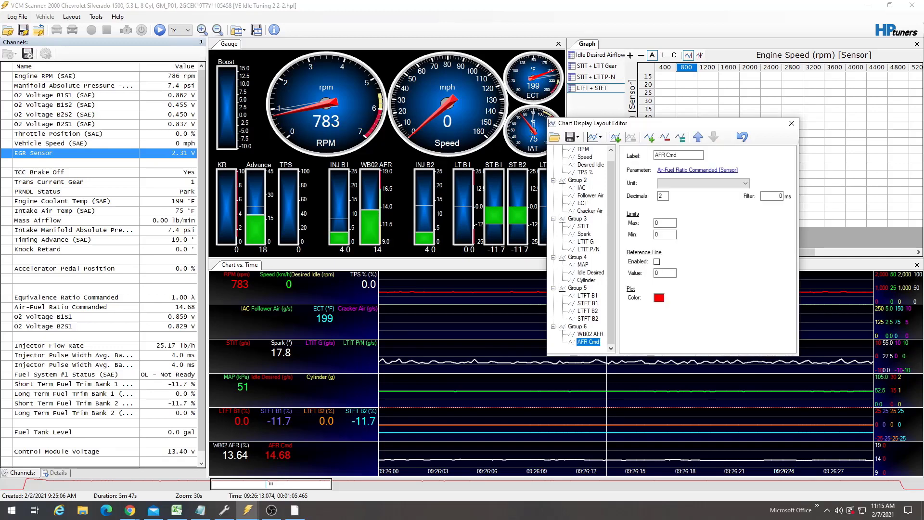
click(591, 334)
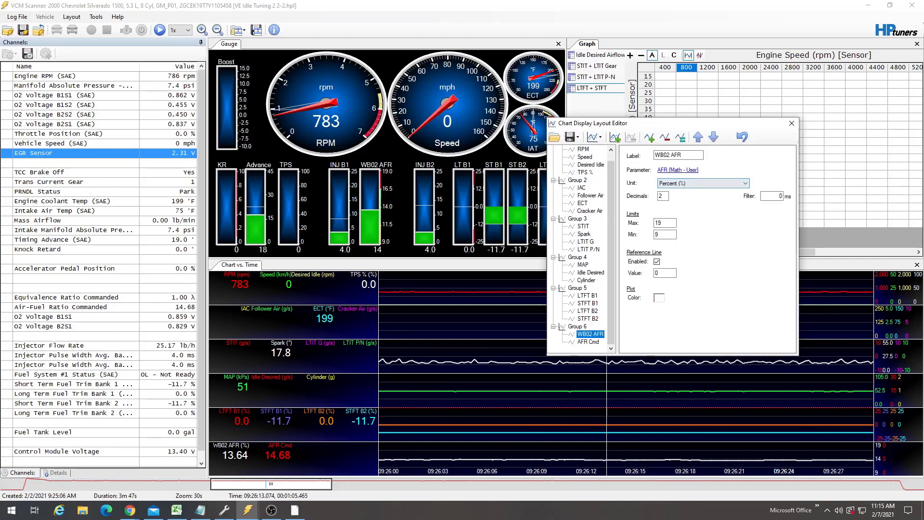
click(677, 170)
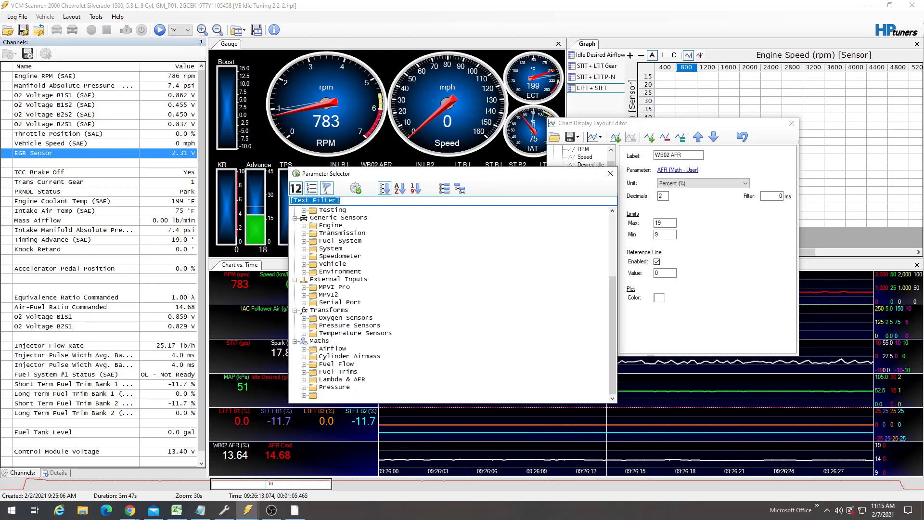
click(304, 395)
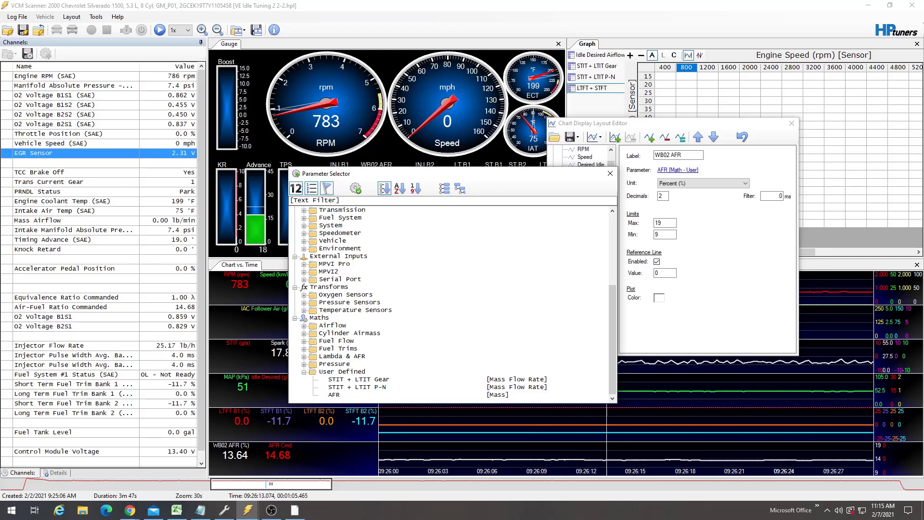
click(610, 173)
click(792, 123)
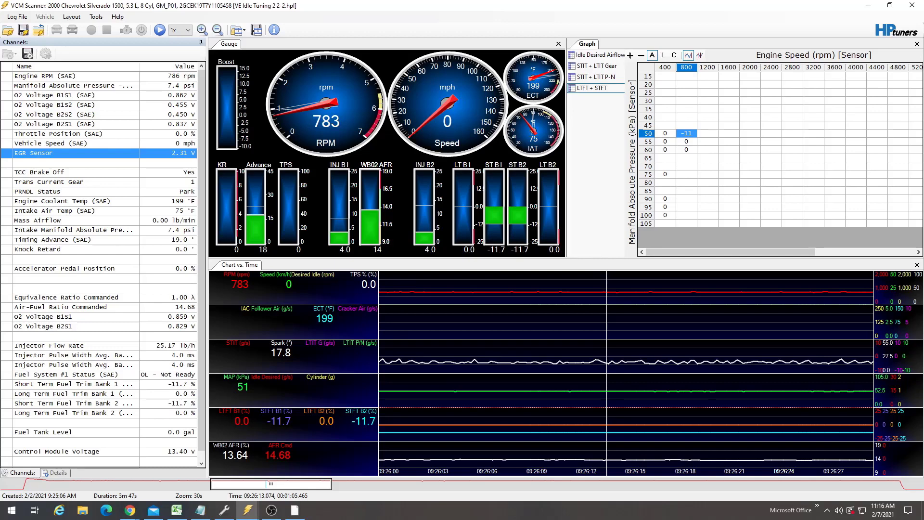
- Open the Math Parameters Manager and name User Math 4 "AFR Error" with abbreviation "AFR E"
key(alt+Tab)
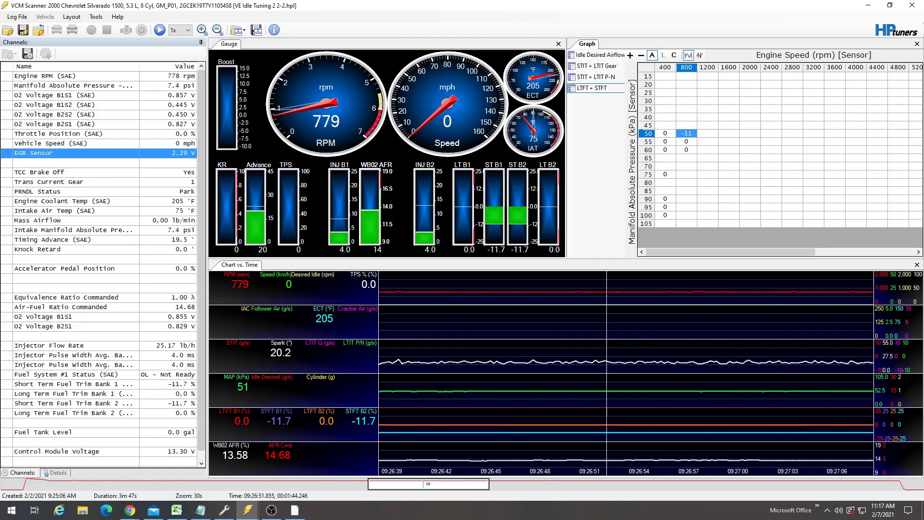
drag(428, 484, 566, 485)
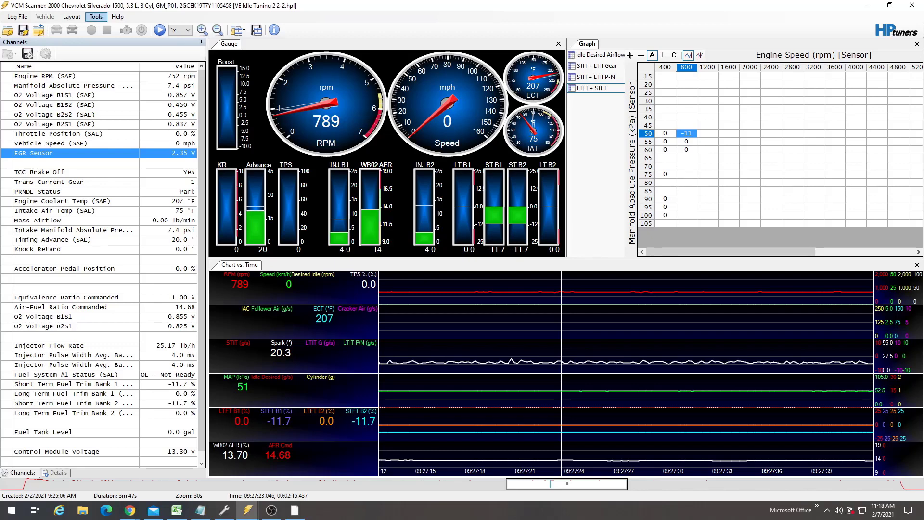
click(96, 17)
click(124, 51)
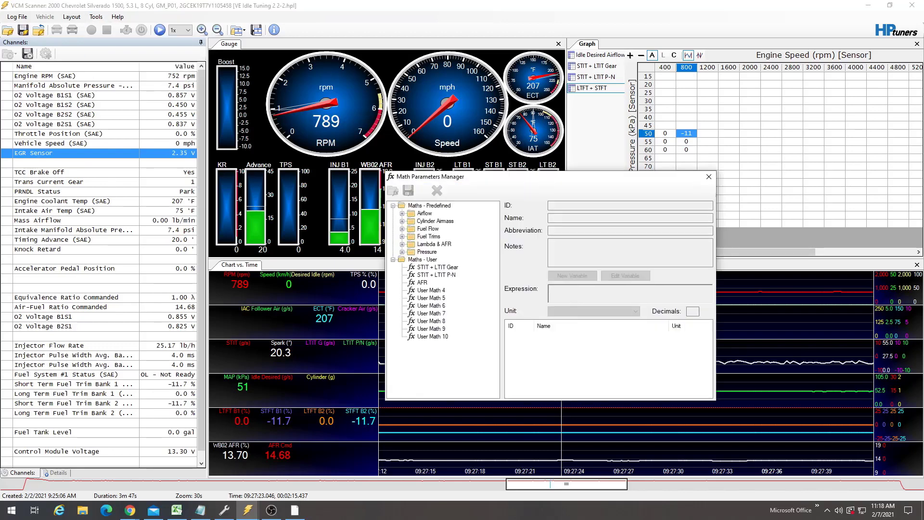
click(431, 290)
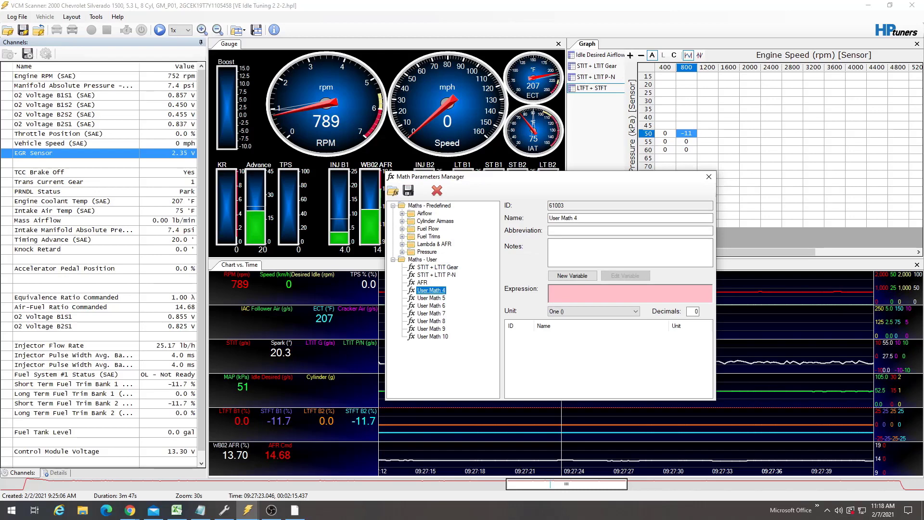
drag(581, 218, 545, 218)
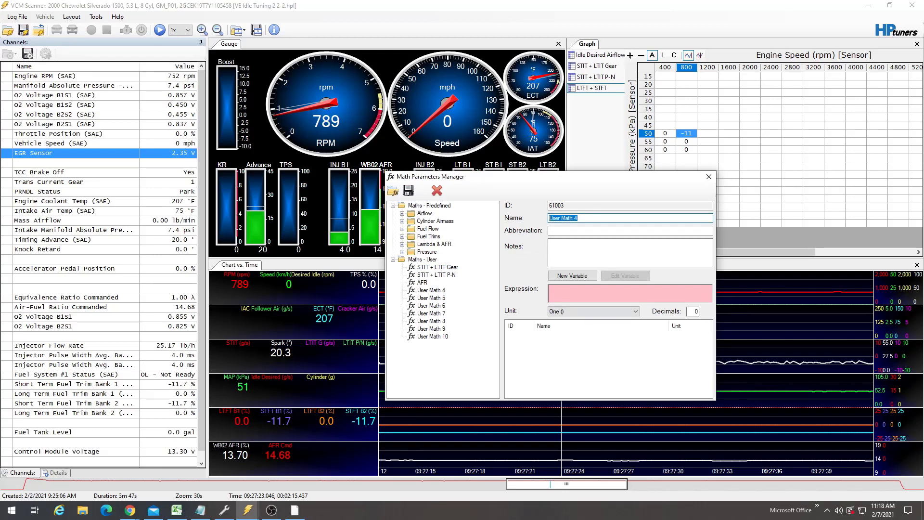
text(AFR Error)
key(Tab)
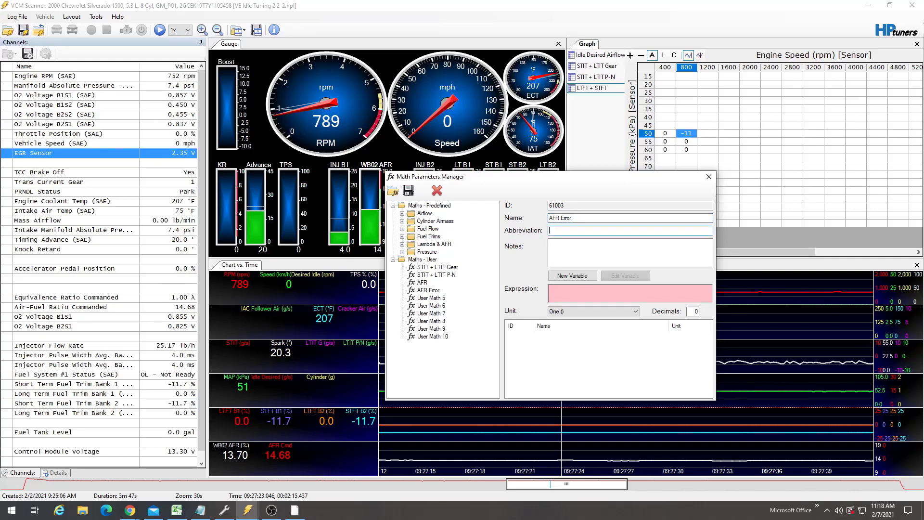
text(AFR E)
key(Tab)
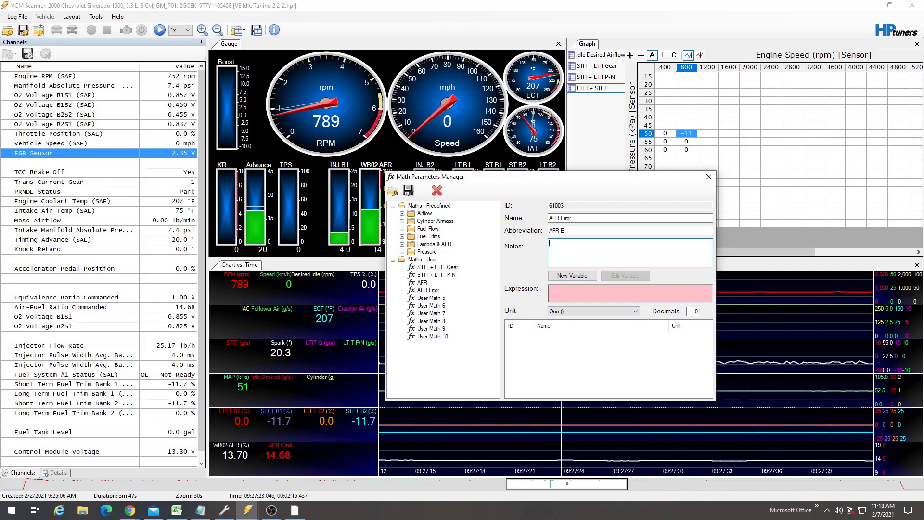
- Copy the predefined AFR Error expression into the new AFR Error parameter
click(402, 244)
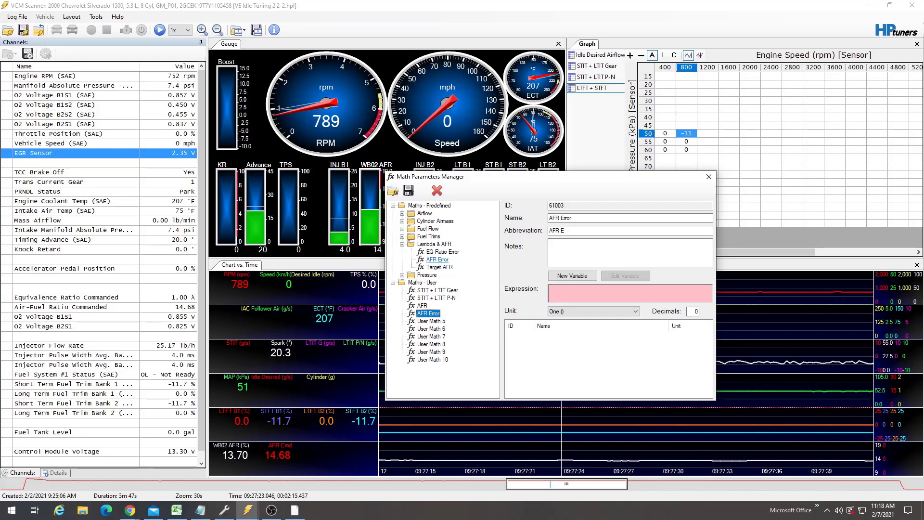
click(437, 260)
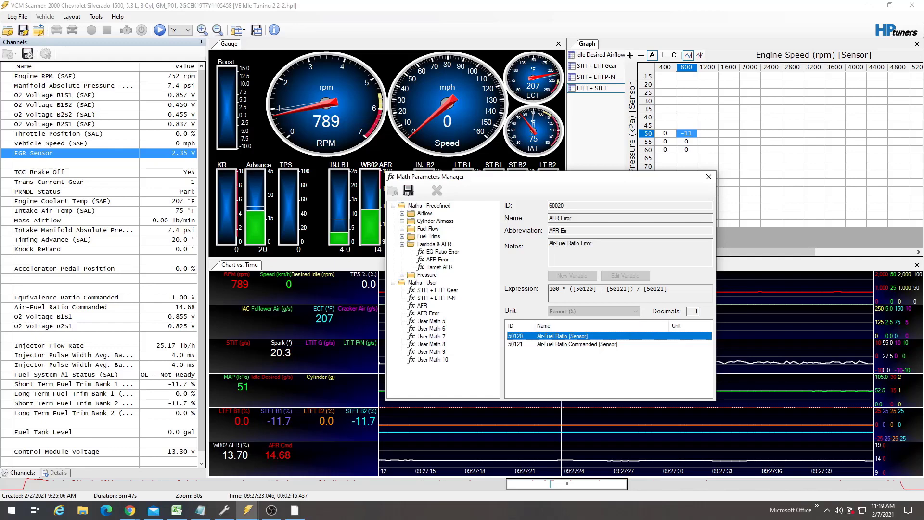
drag(672, 289, 549, 290)
key(ctrl+c)
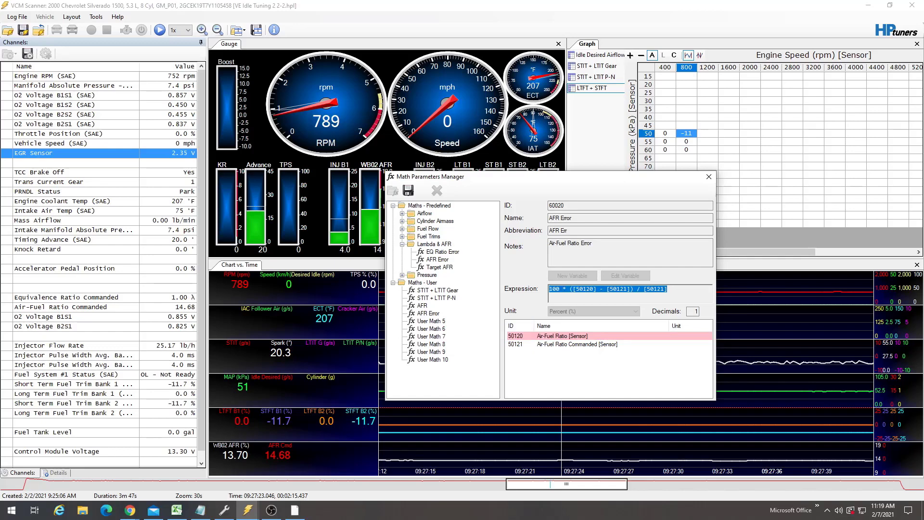
click(427, 313)
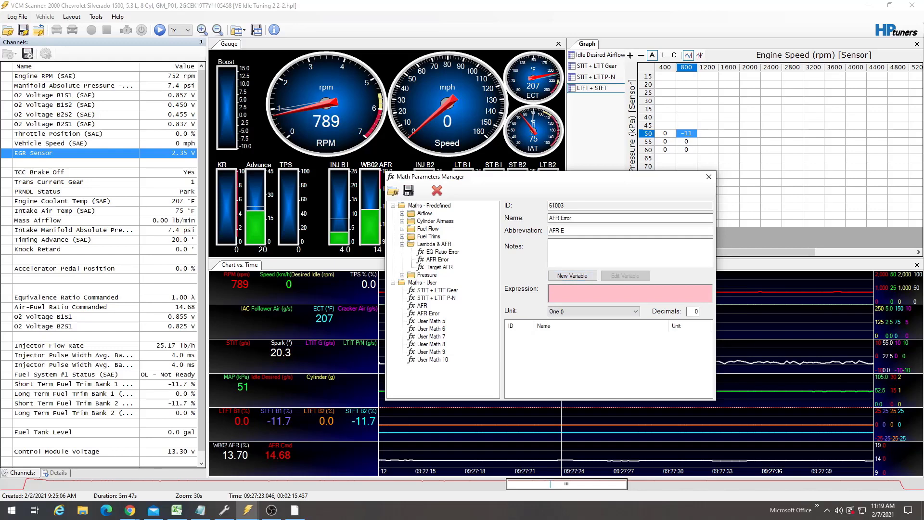
key(ctrl+v)
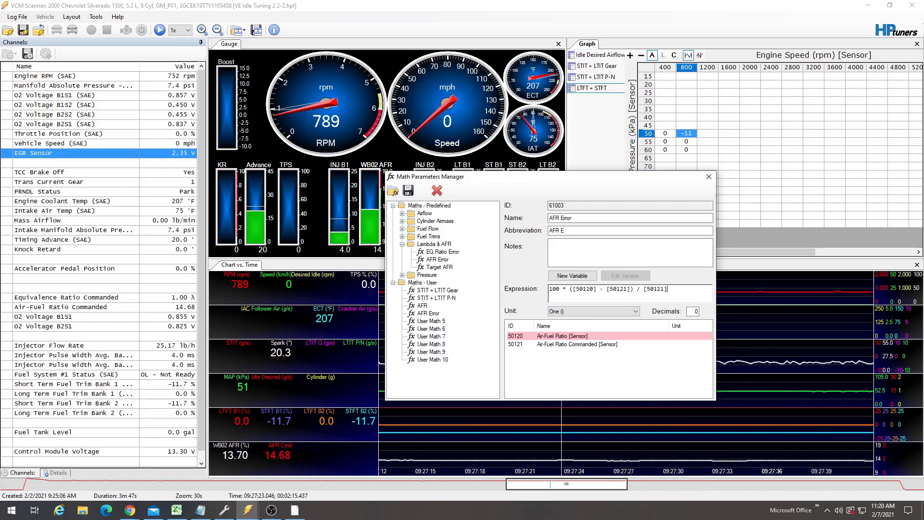
- Copy the expression of the user AFR parameter and return to the AFR Error parameter
click(562, 336)
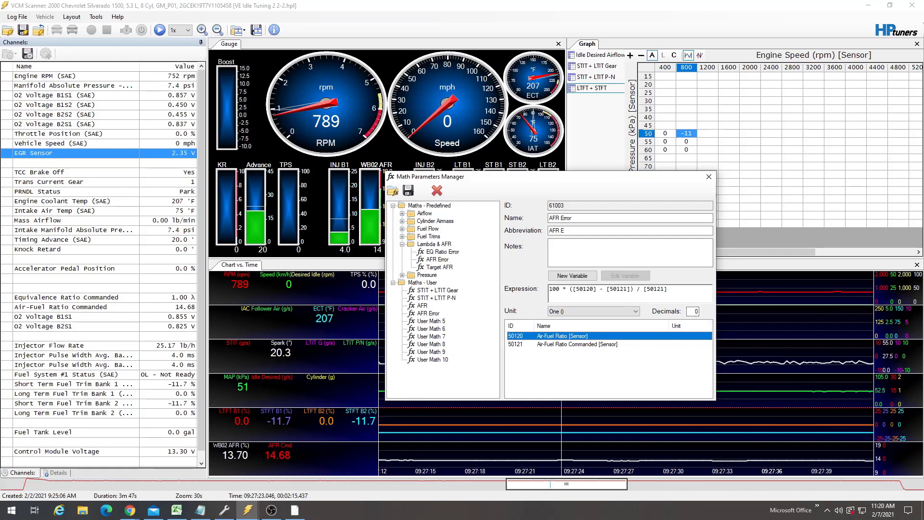
click(423, 306)
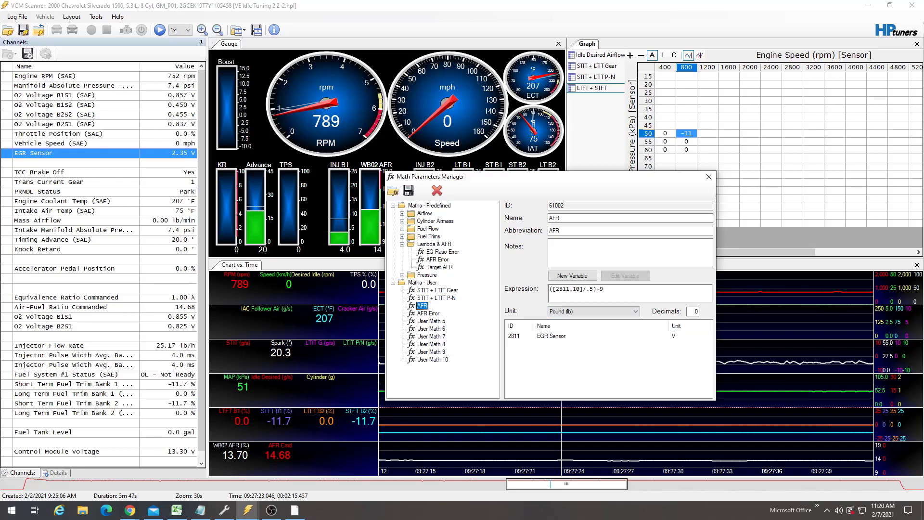
click(597, 289)
drag(603, 289, 550, 289)
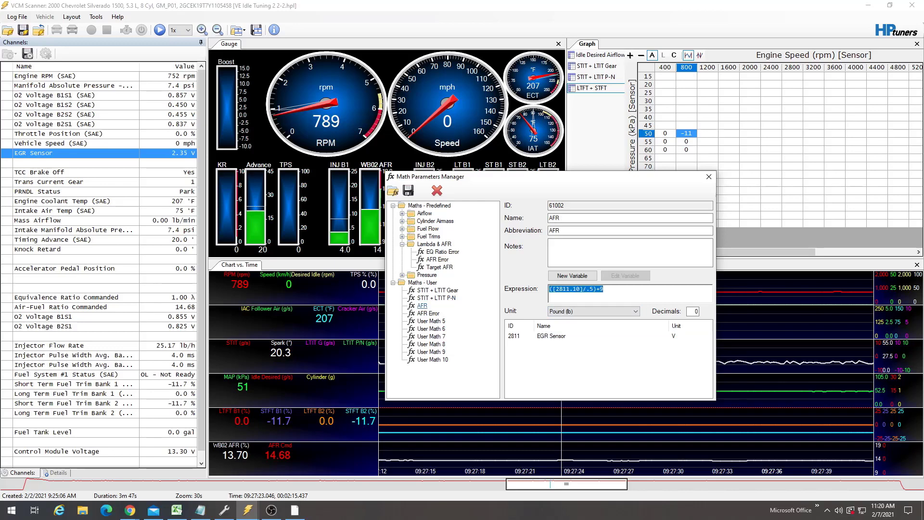
click(428, 313)
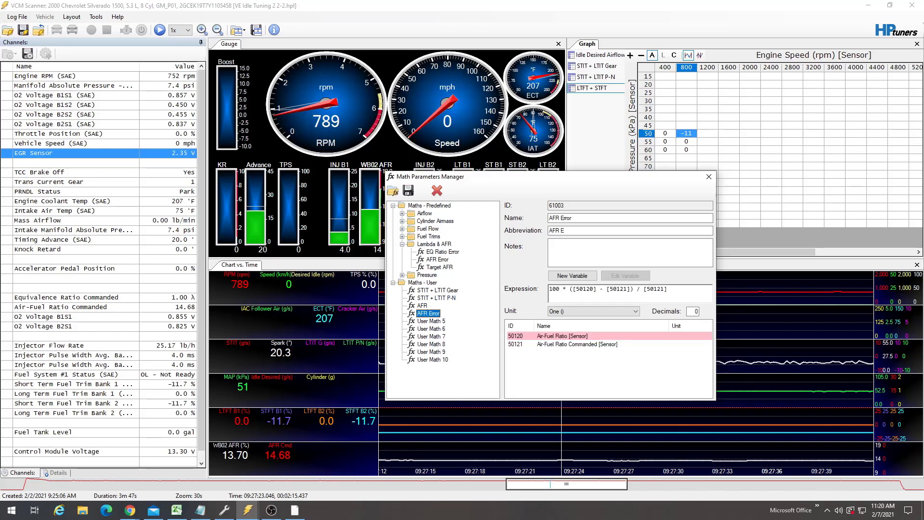
- Replace [50120] in the AFR Error expression with ([2811.10]/.5)+9
click(595, 289)
drag(594, 289, 577, 289)
key(Delete)
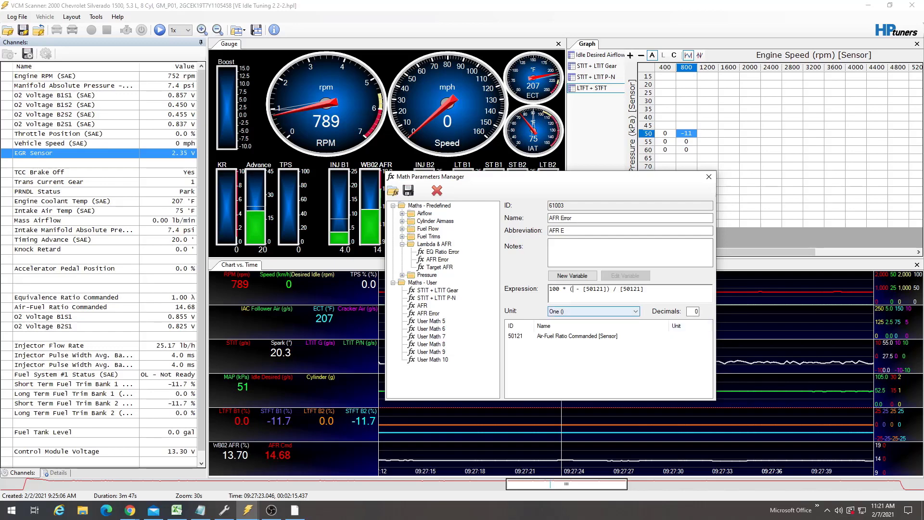
text(([2811.10]/.5)+9)
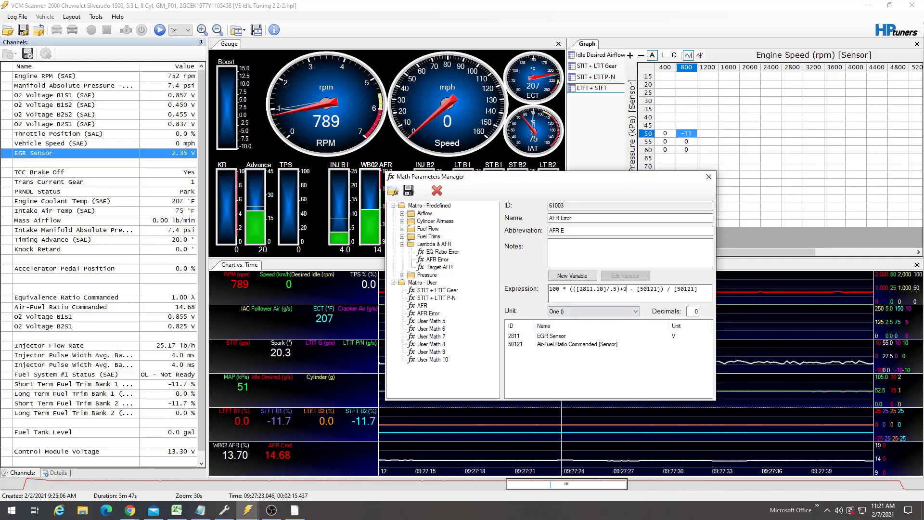
click(578, 344)
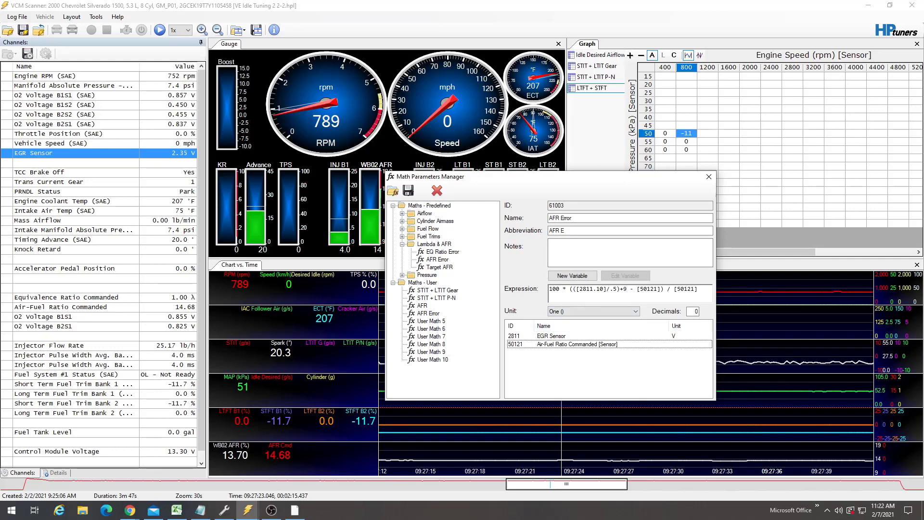
drag(569, 288, 630, 289)
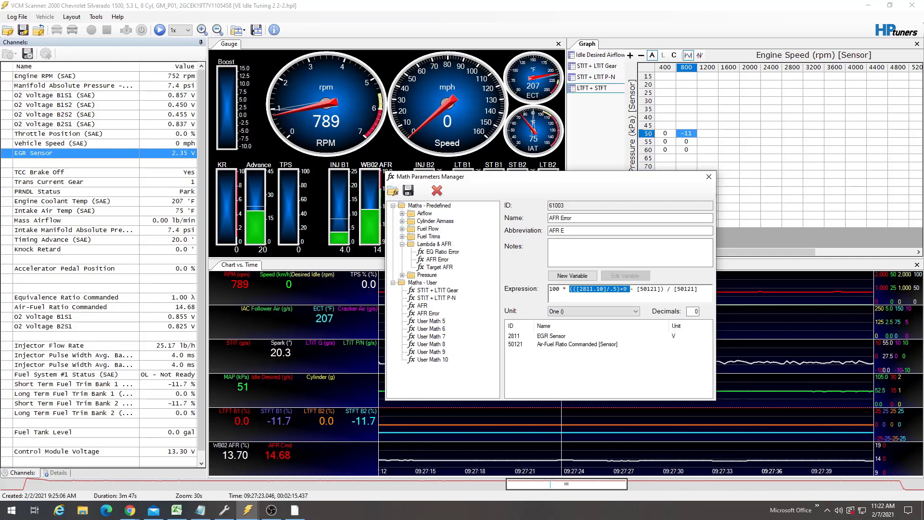
- Select the whole AFR Error expression and close the Math Parameters Manager
click(697, 289)
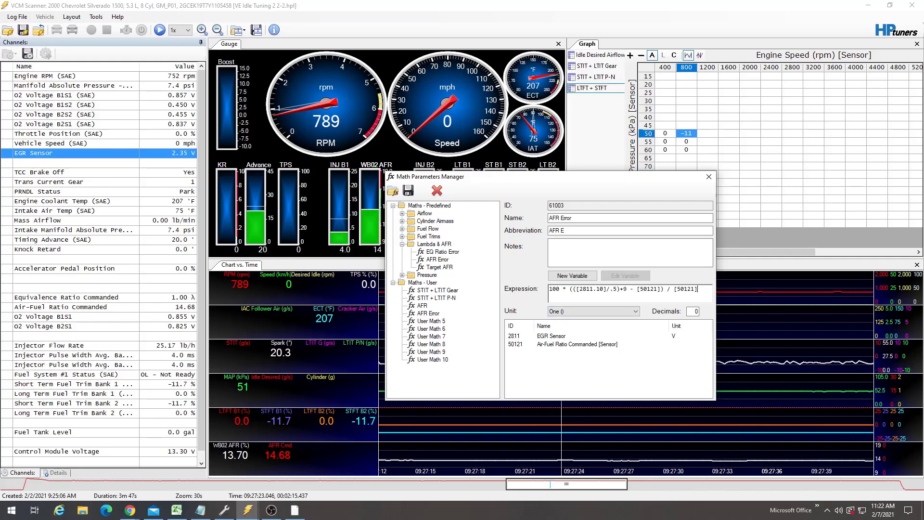
drag(697, 289, 549, 289)
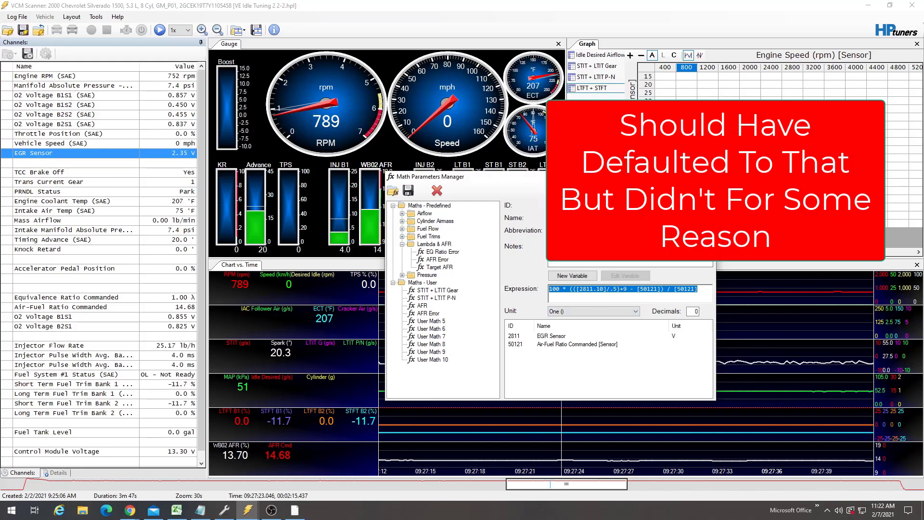
click(706, 177)
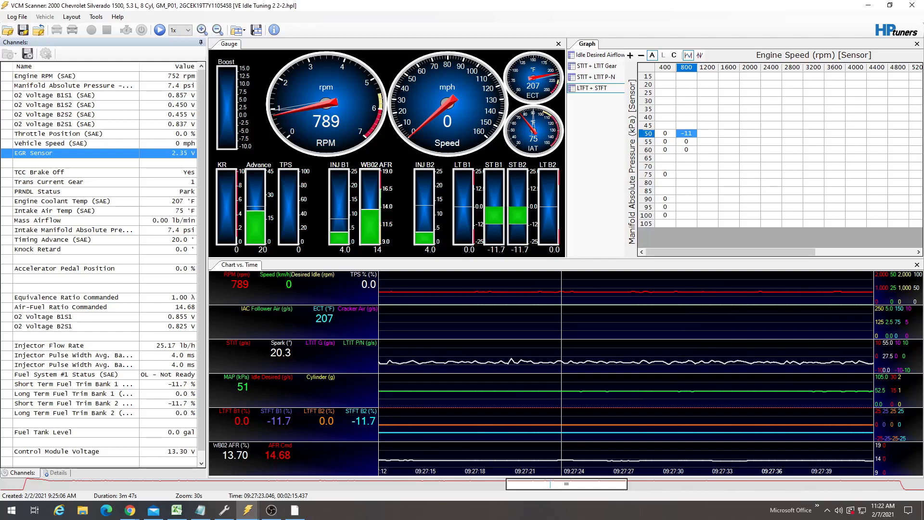
- Reopen the Math Parameters Manager and review the user AFR and AFR Error parameters, then close it
click(96, 16)
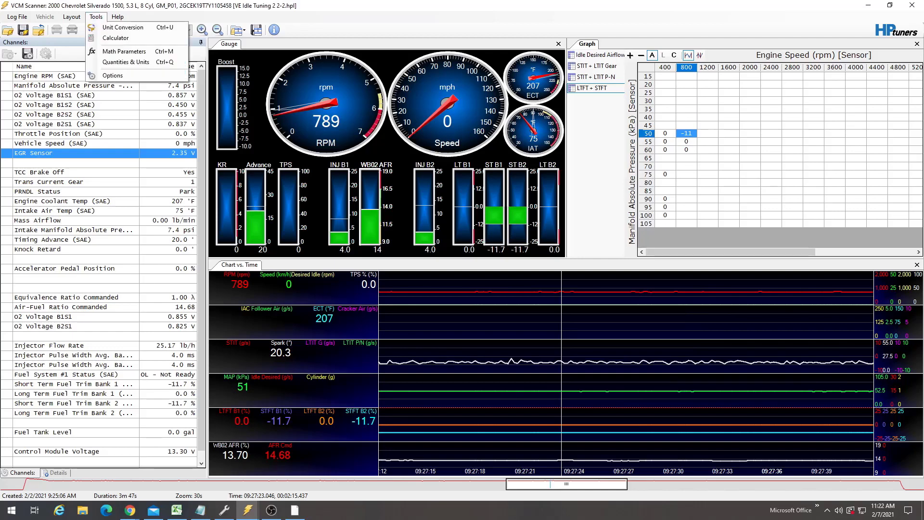
click(120, 52)
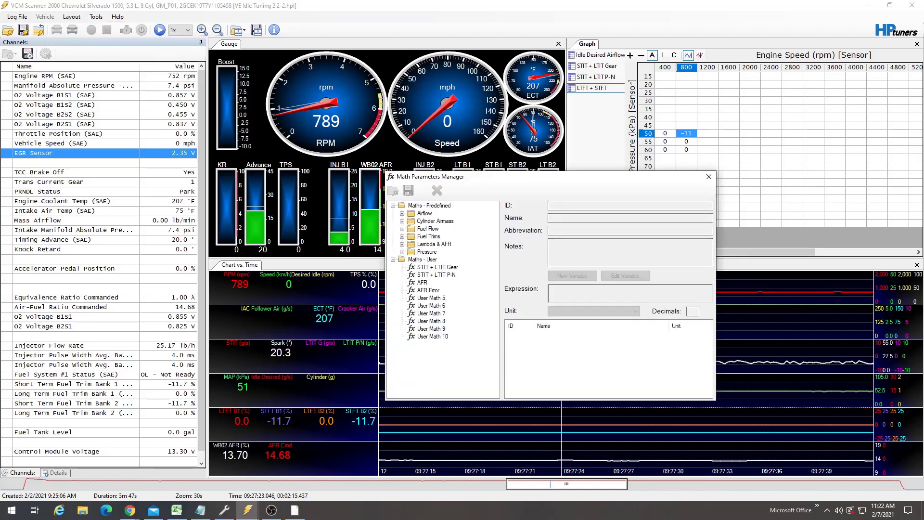
click(428, 290)
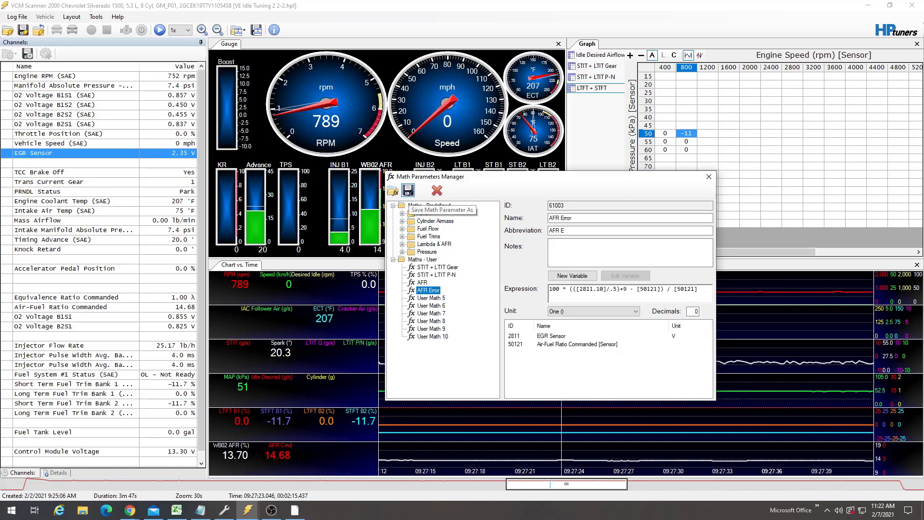
click(422, 283)
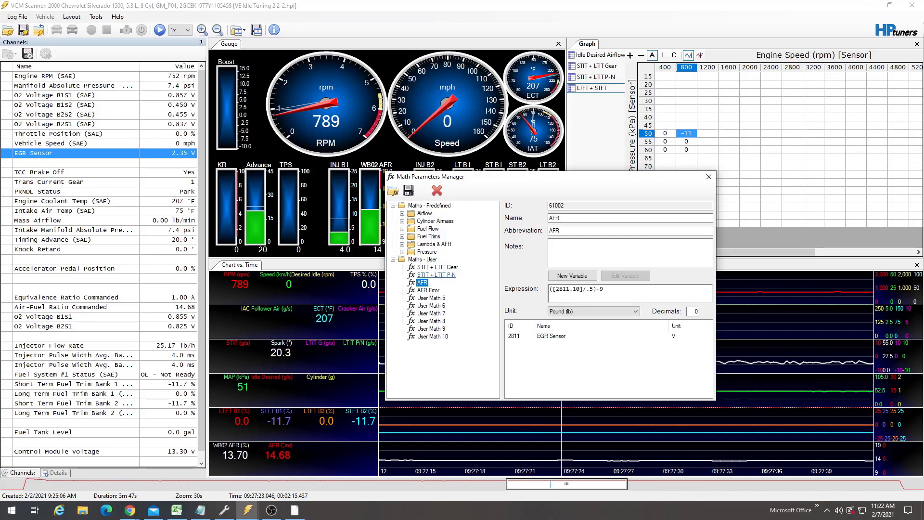
click(429, 290)
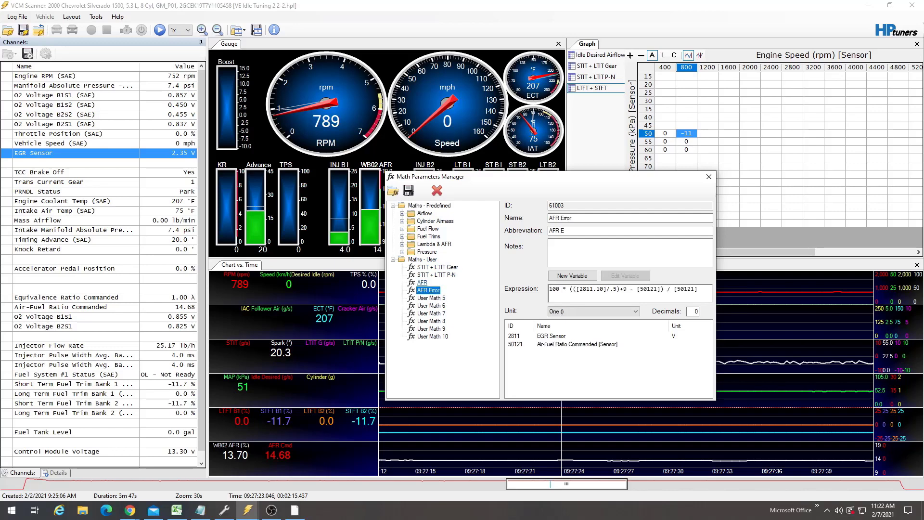
click(422, 283)
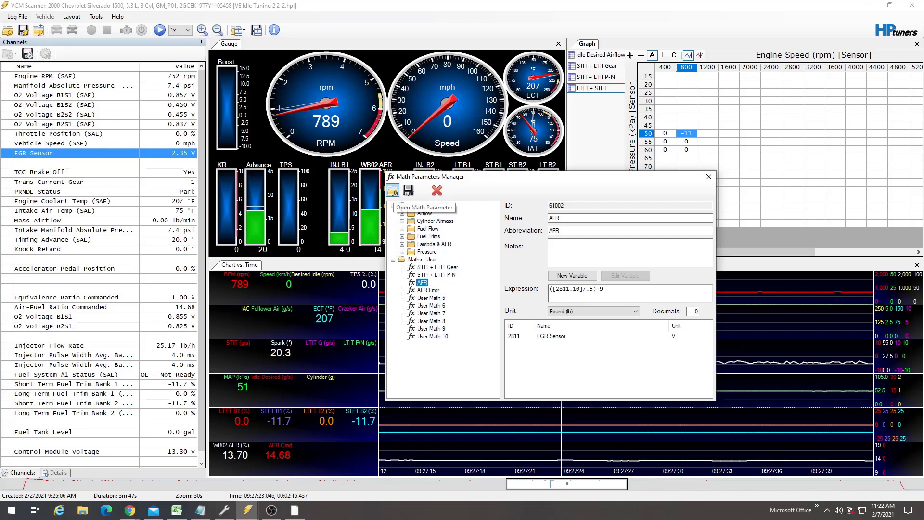
click(428, 290)
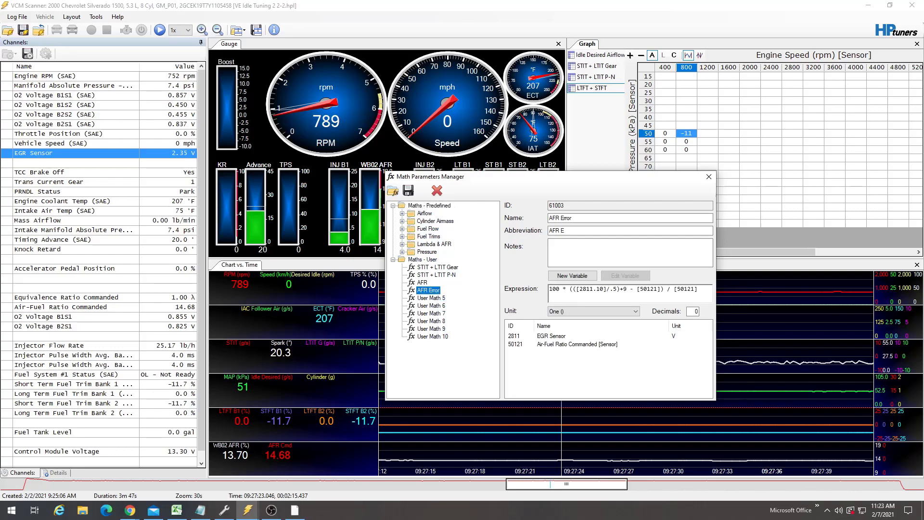
click(709, 177)
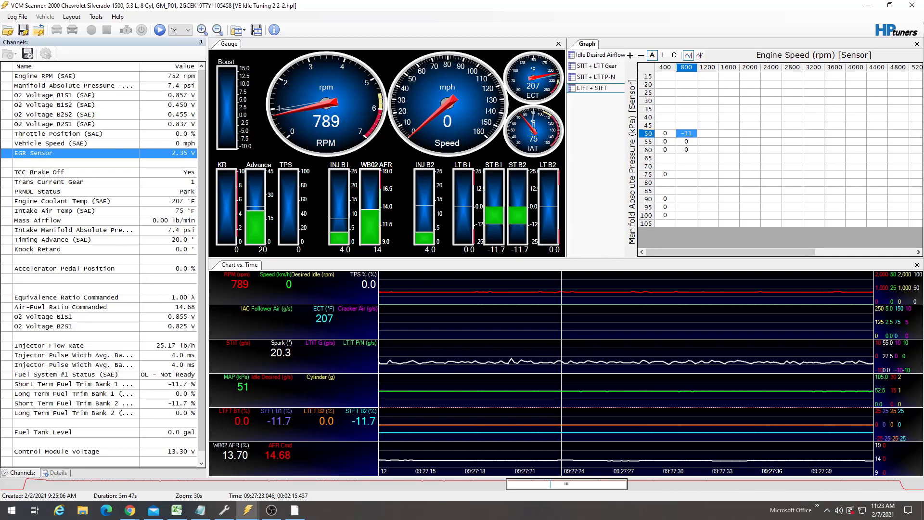
- Open the Graph Display Layout Editor and add a new table labelled AFR Error
key(alt+Tab)
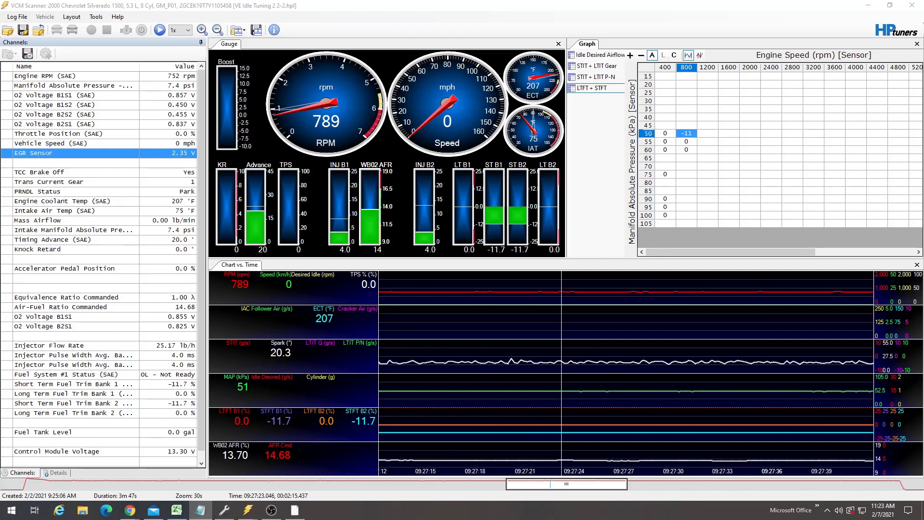
key(alt+Tab)
right_click(582, 108)
click(621, 138)
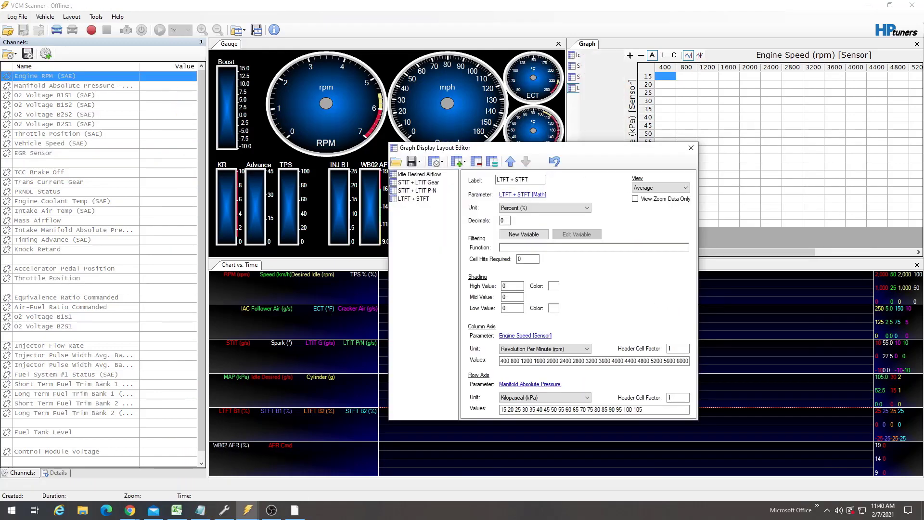
click(458, 161)
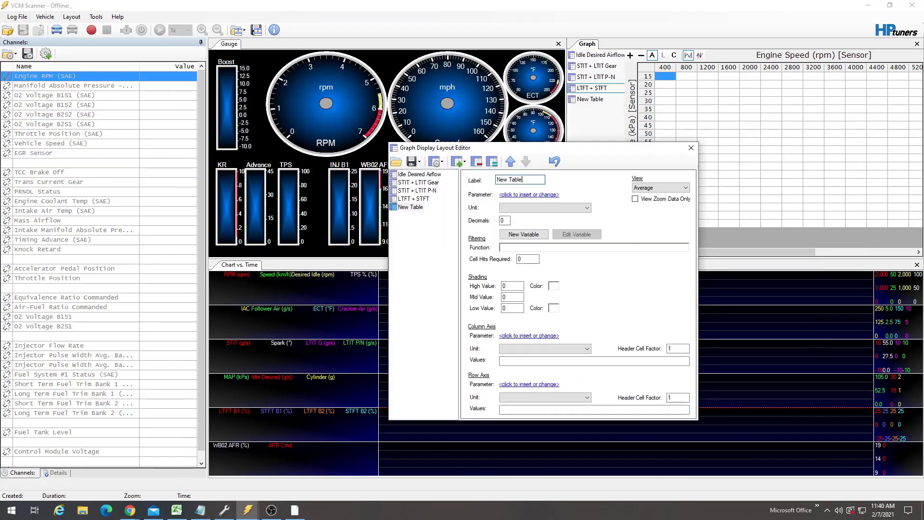
key(ctrl+a)
text(AFR Er)
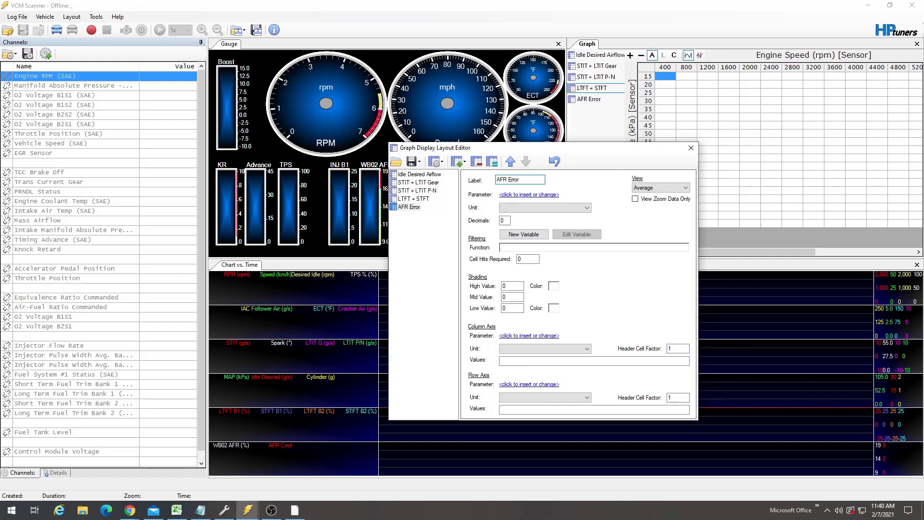
- Set the new table's parameter to the user-defined AFR Error math parameter
click(529, 195)
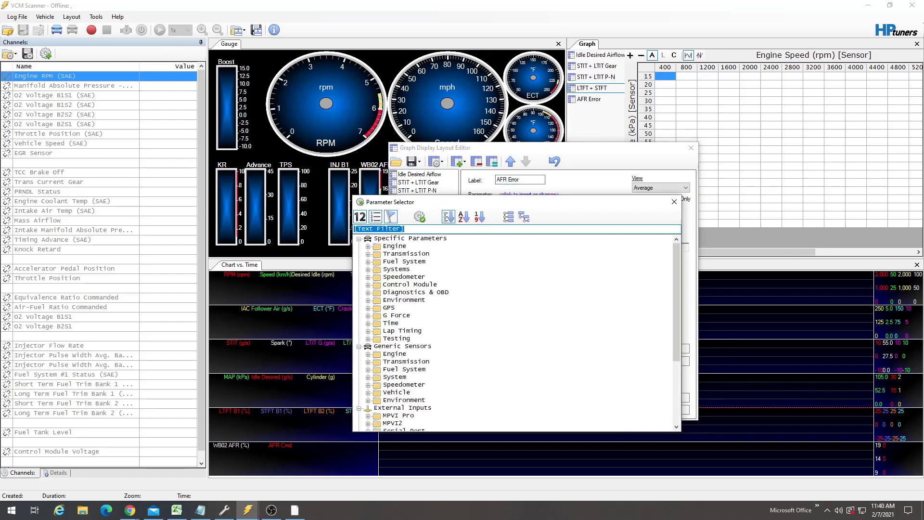
scroll(515, 332, down, 4)
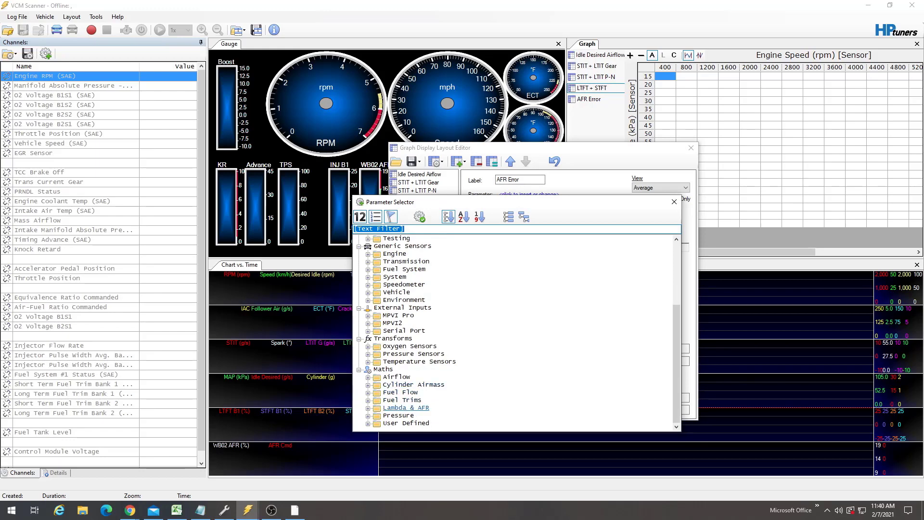
double_click(406, 423)
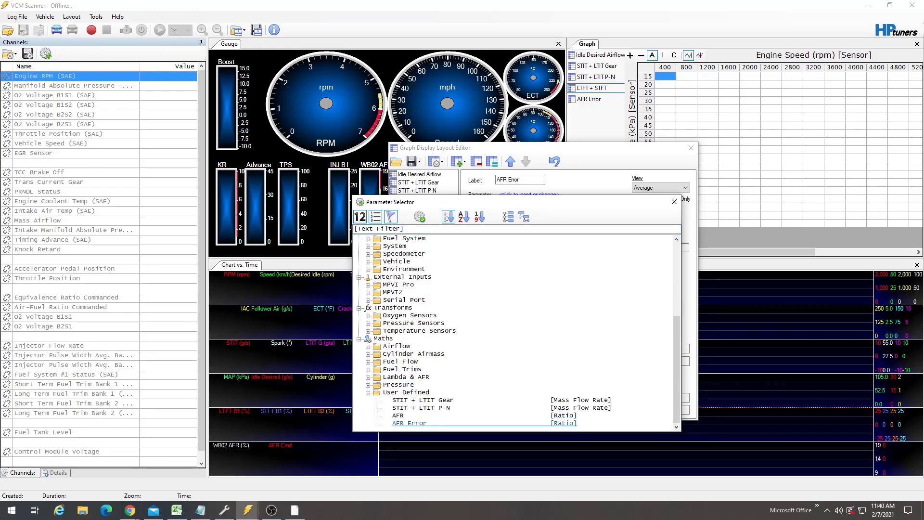
double_click(409, 423)
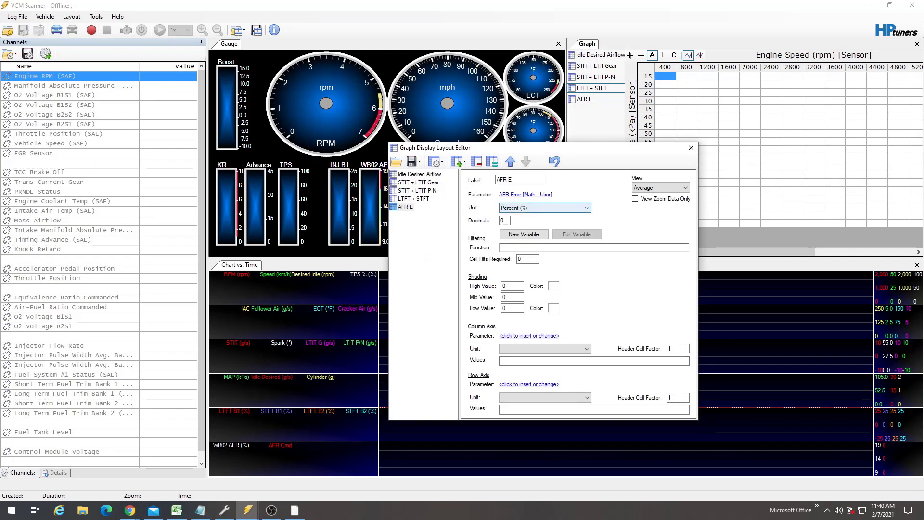
- Set decimals to 1, cell hits required to 15, high shading value to 25 and low value to -25
double_click(503, 221)
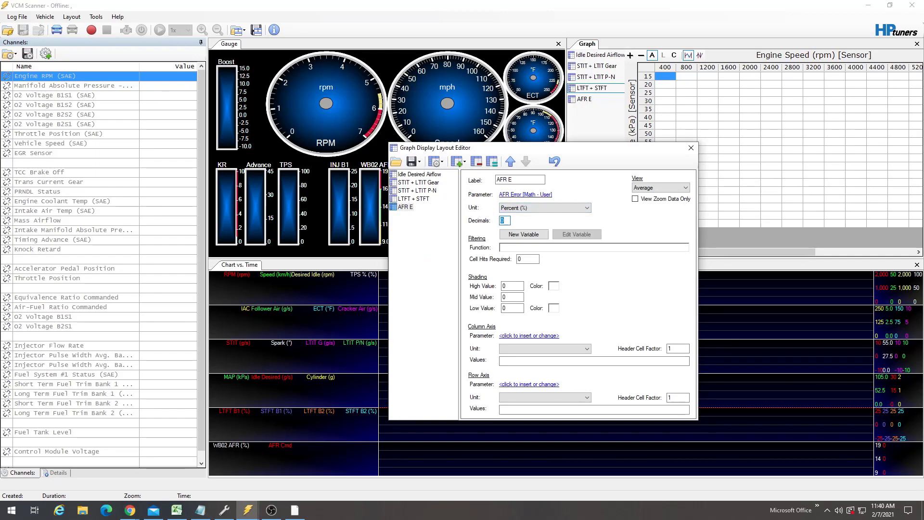
text(1)
key(Tab)
text(15)
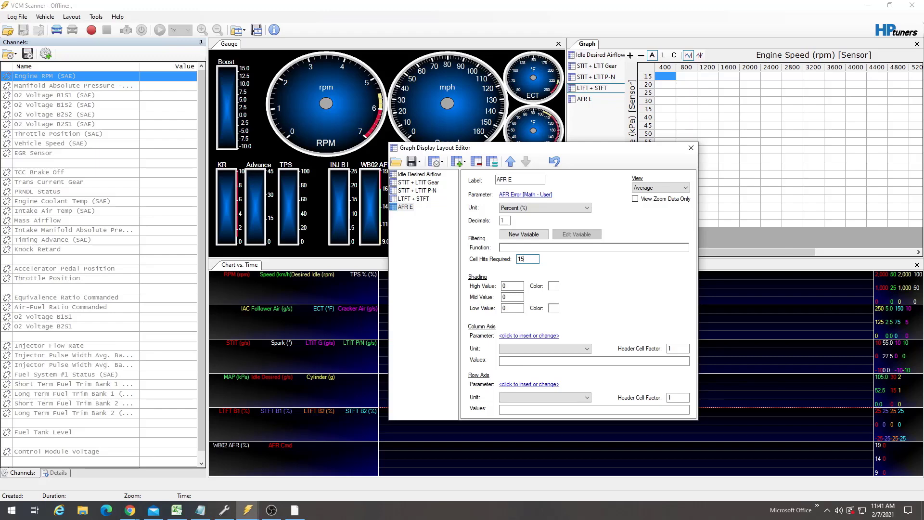
key(Tab)
text(25)
key(Tab)
key(Tab)
text(-25)
- Set the high shading colour to red and the low shading colour to green
drag(586, 149, 771, 142)
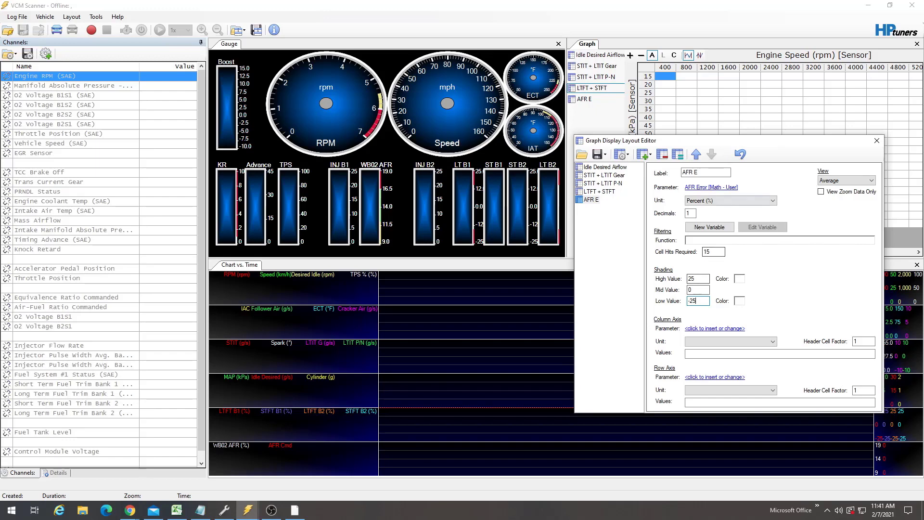
drag(718, 141, 621, 133)
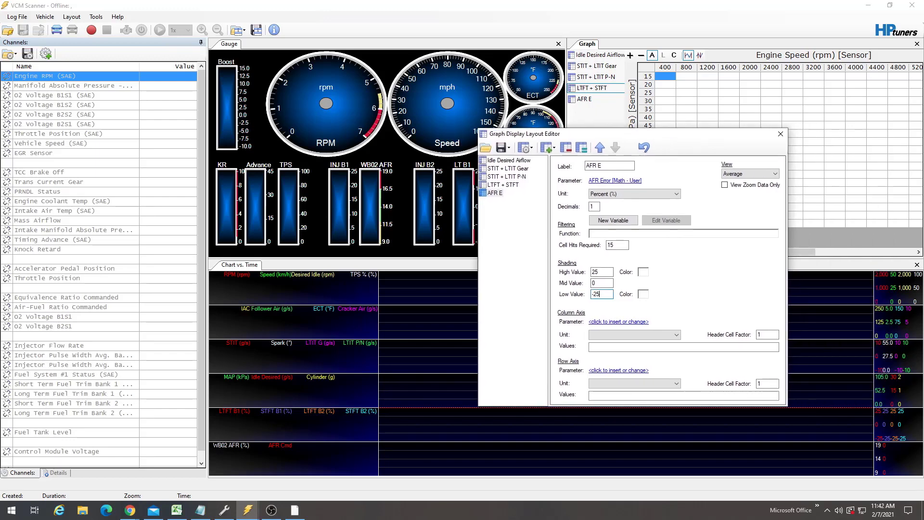
click(643, 272)
click(364, 154)
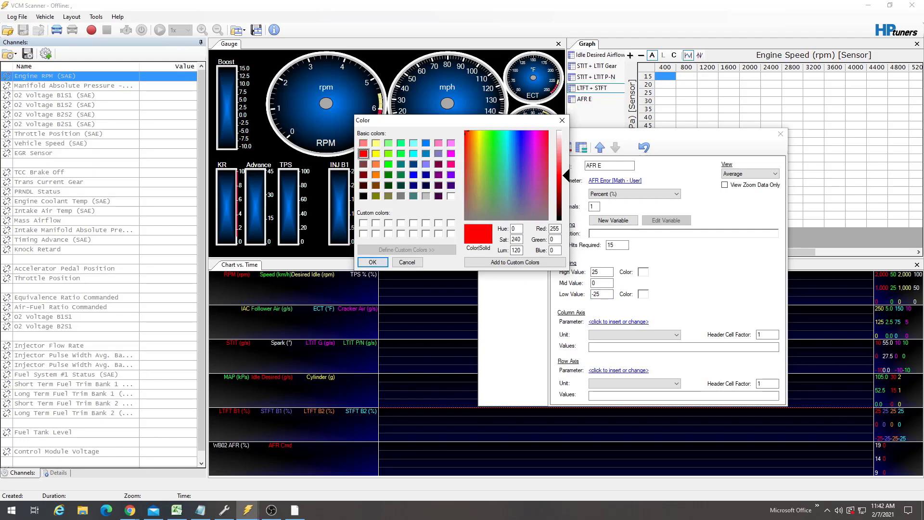
click(372, 262)
click(644, 293)
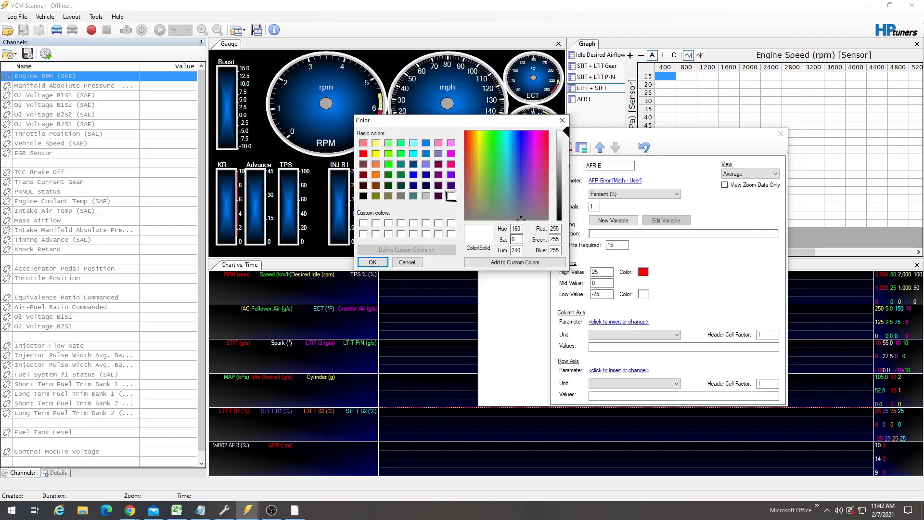
click(389, 164)
click(373, 262)
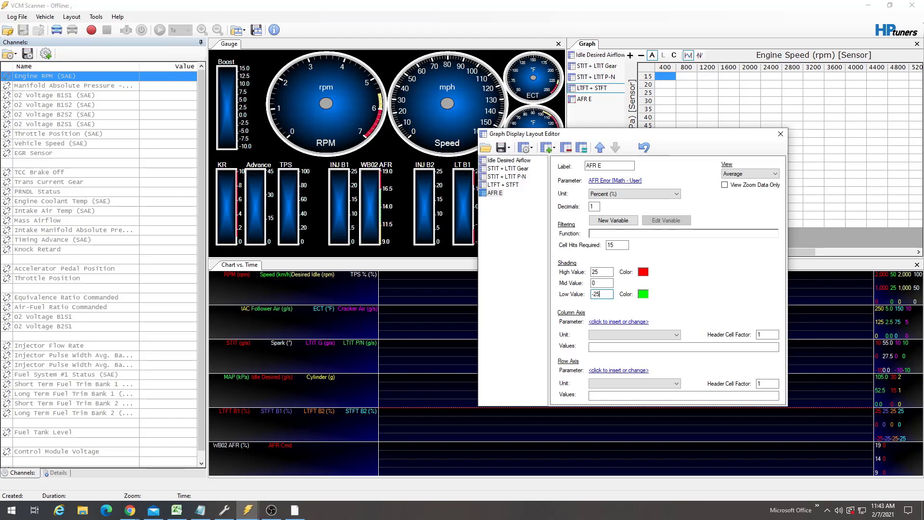
- Set the column axis parameter to Engine RPM (SAE), accepting the generic Engine Speed sensor instead
drag(696, 134, 546, 142)
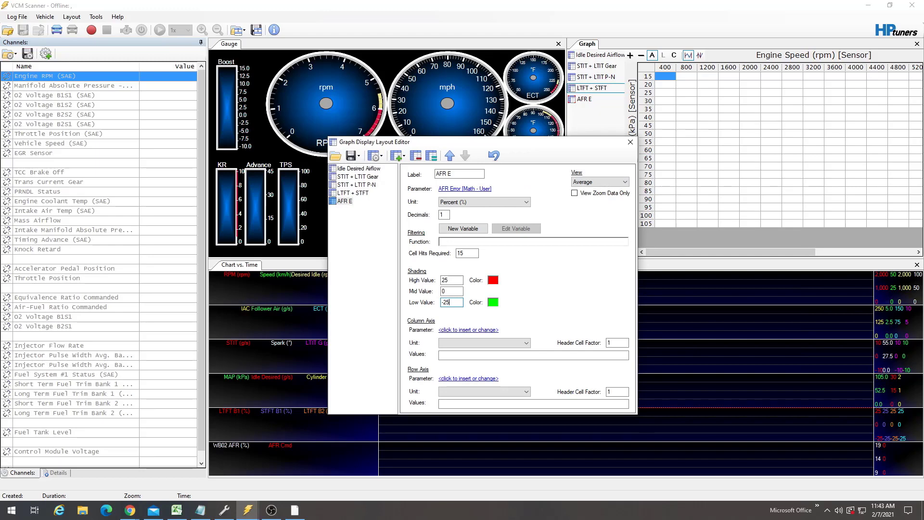
click(468, 330)
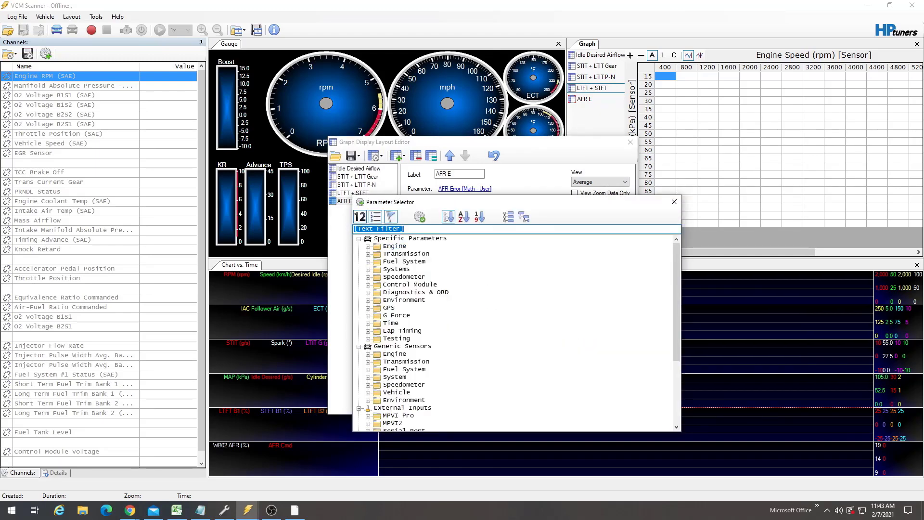
click(368, 247)
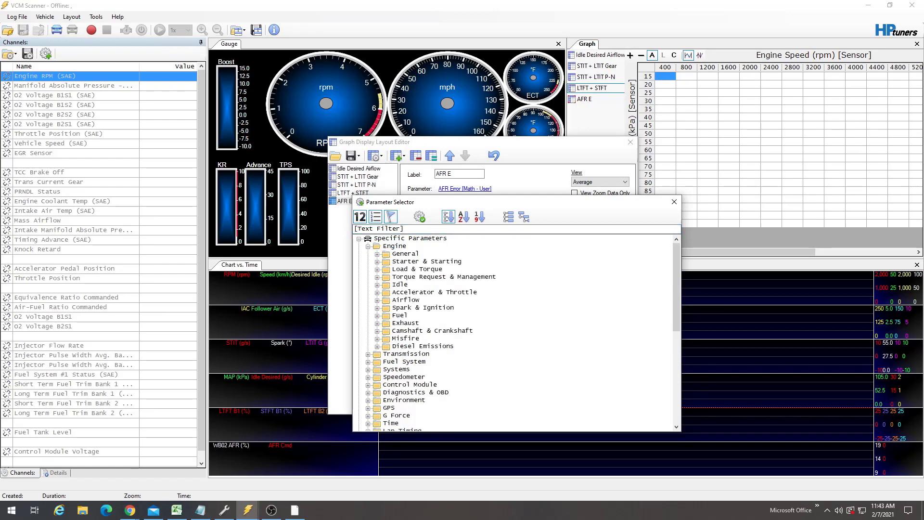
click(400, 228)
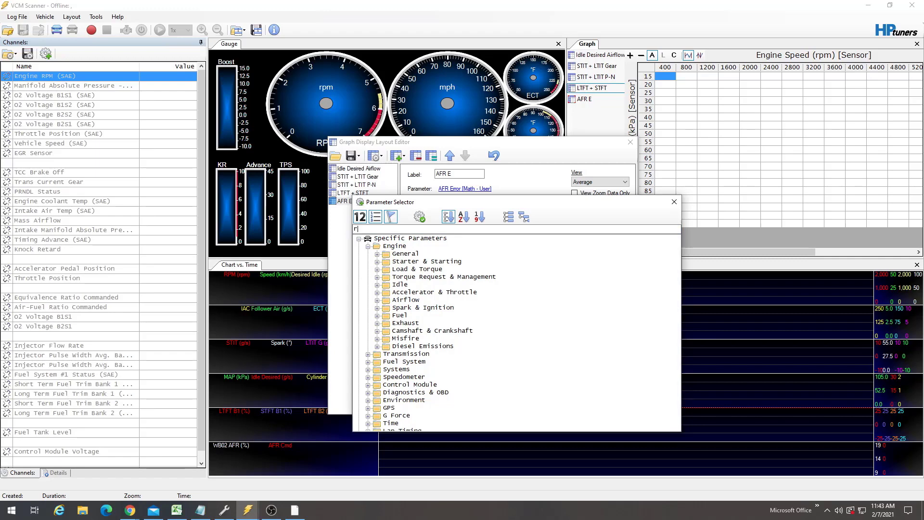
text(rpm)
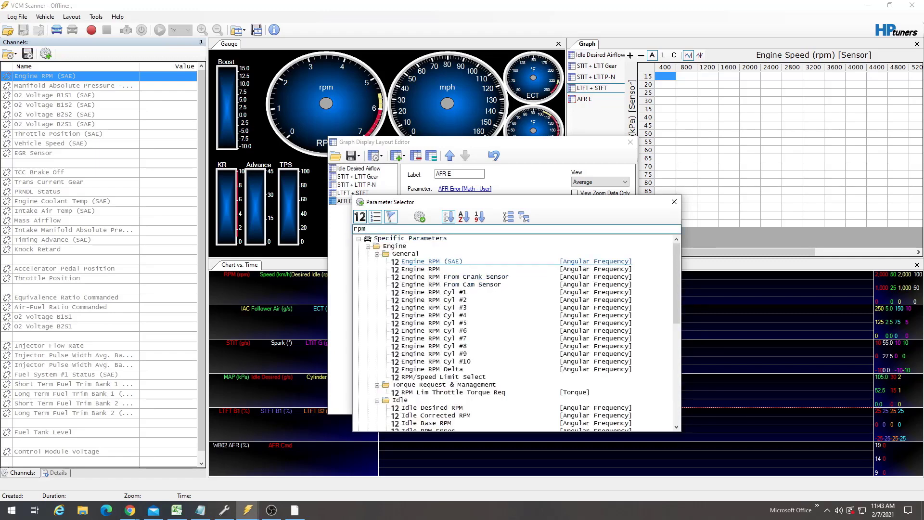
double_click(432, 261)
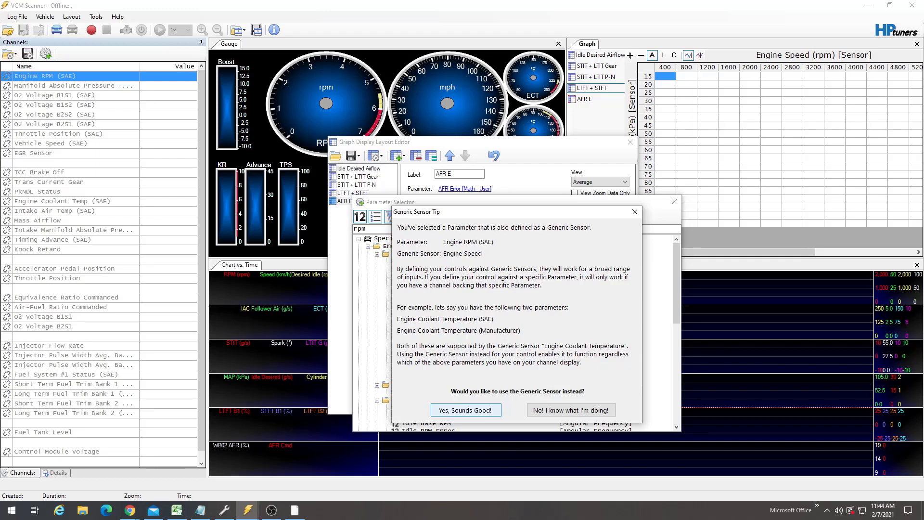
click(466, 410)
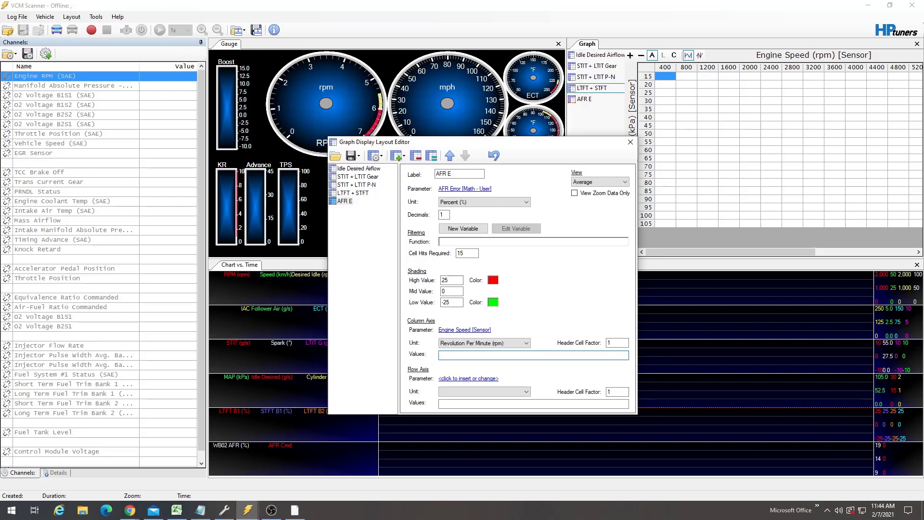
- Switch to VCM Editor and open the Engine Airflow tab
click(224, 510)
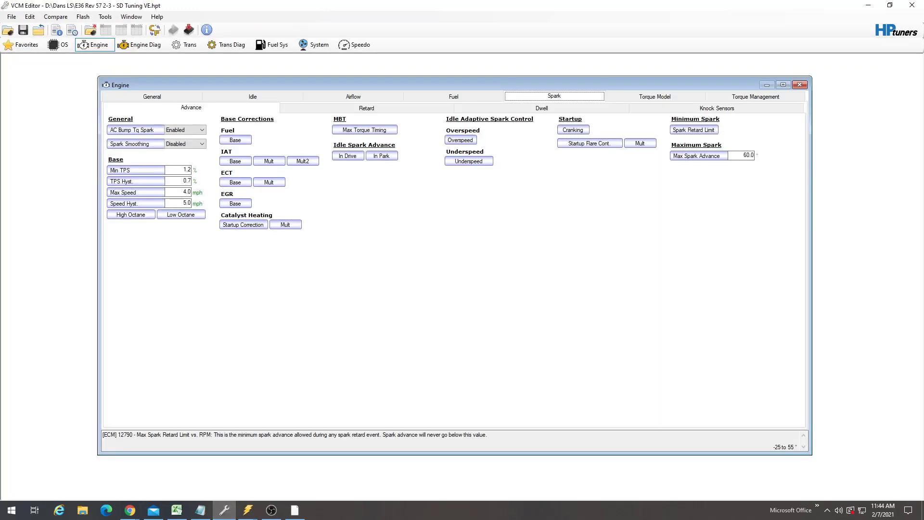
key(Left)
key(Left)
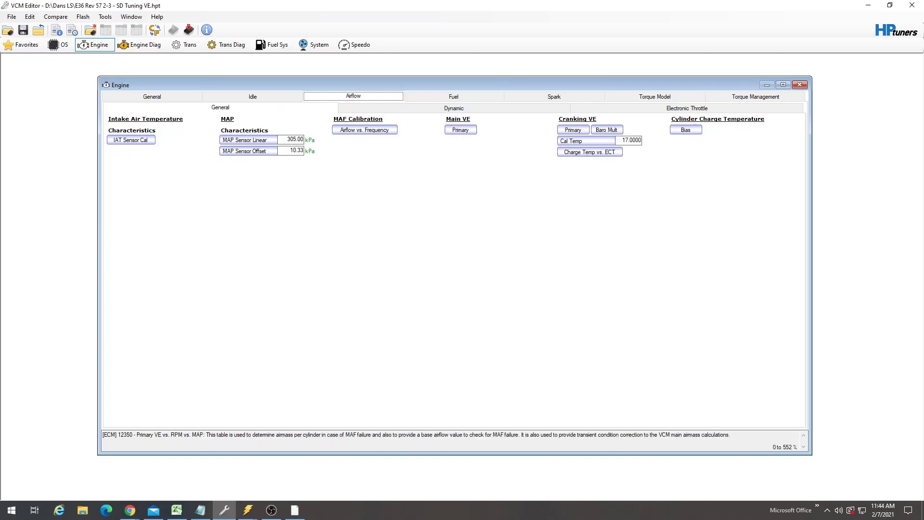
- Open the Primary VE table and copy its column axis labels
click(460, 129)
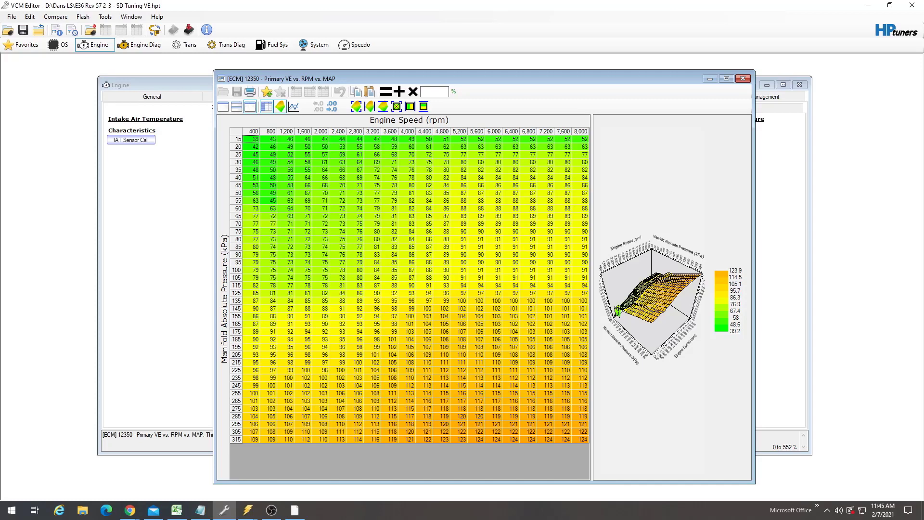
right_click(237, 131)
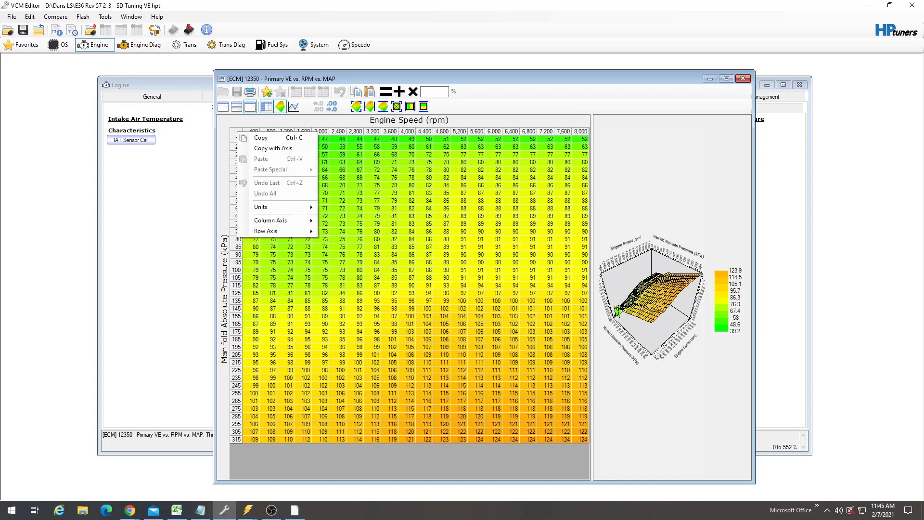
mouse_move(270, 220)
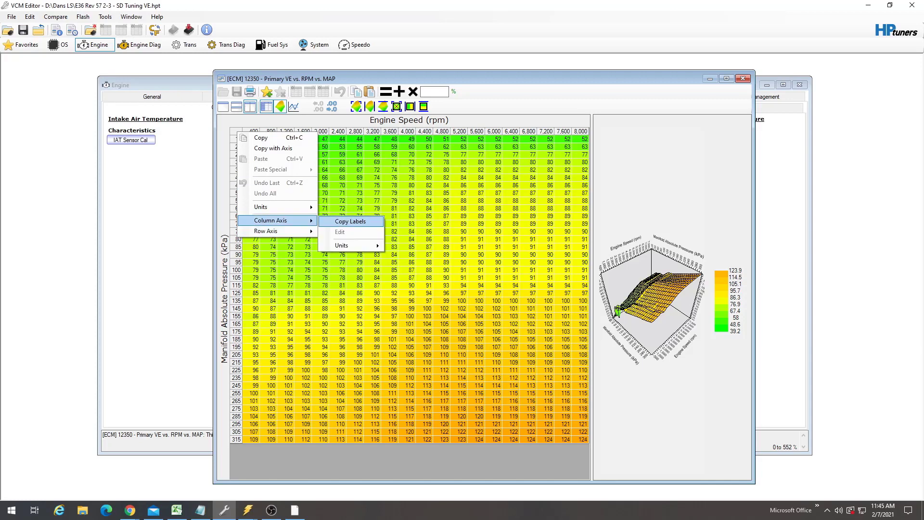
click(350, 221)
- Switch back to the scanner's graph layout editor and paste the RPM labels into the column axis values
click(247, 509)
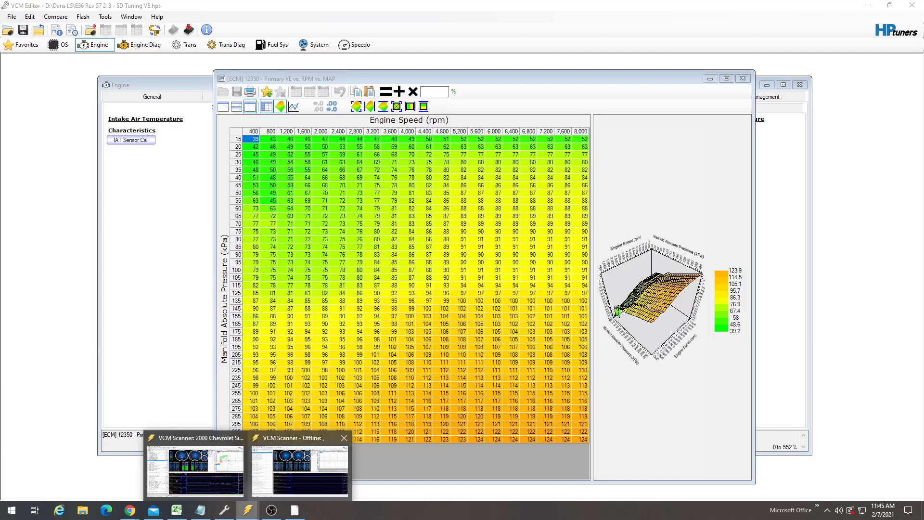
click(299, 469)
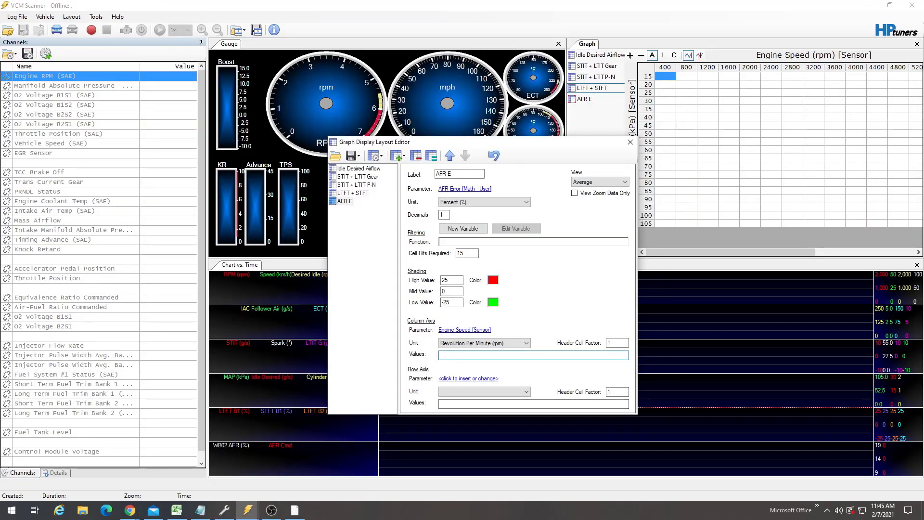
right_click(447, 356)
click(462, 397)
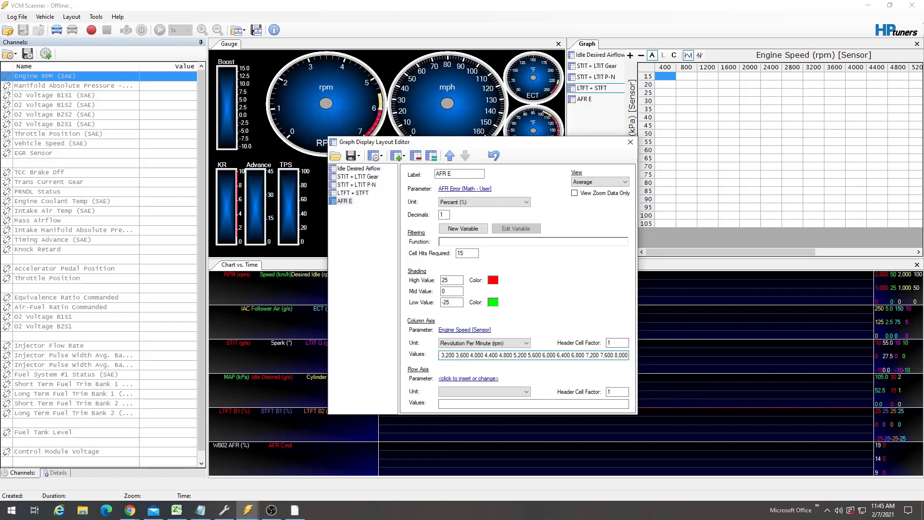
drag(628, 355, 428, 355)
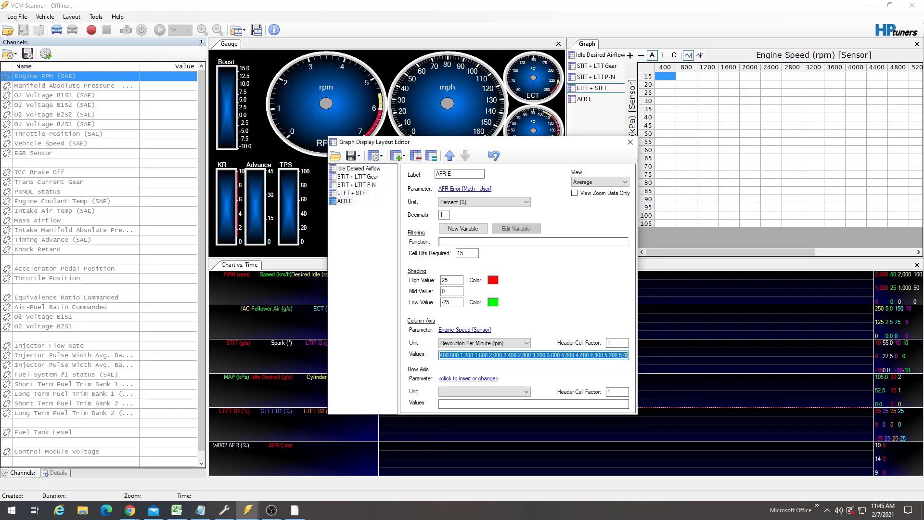
click(459, 355)
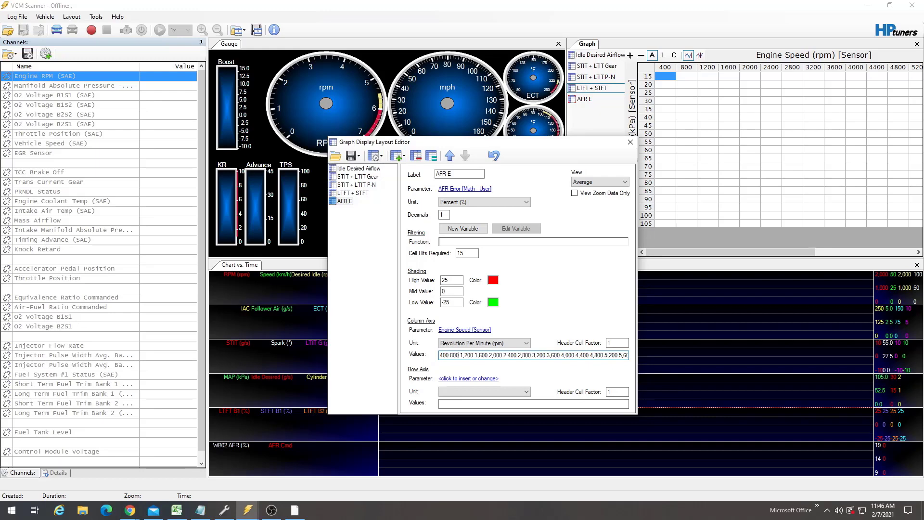
- Set the row axis parameter to Manifold Absolute Pressure - 3 bar, declining the generic sensor, with units in Kilopascal (kPa)
click(483, 378)
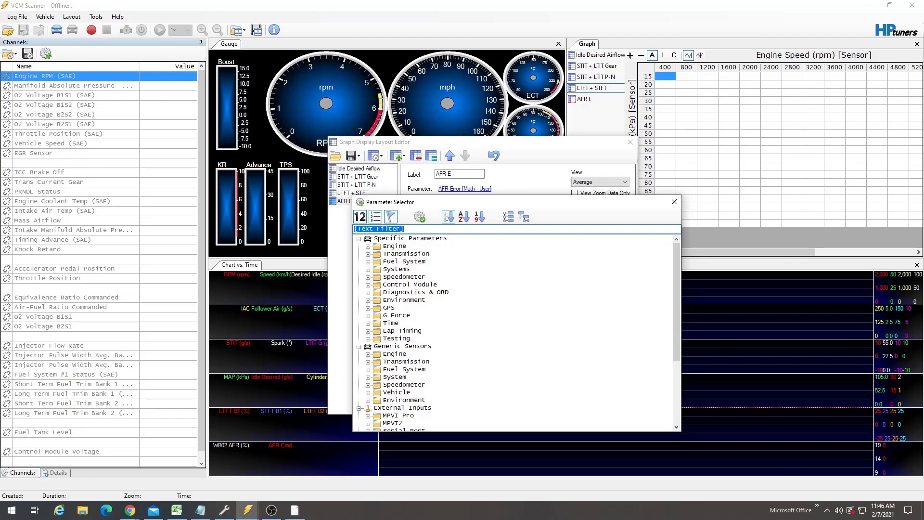
text(map)
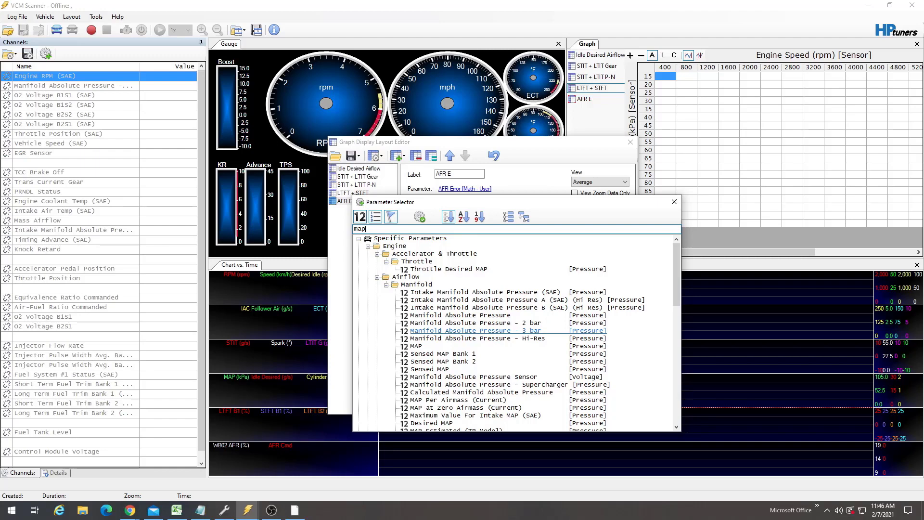
double_click(475, 330)
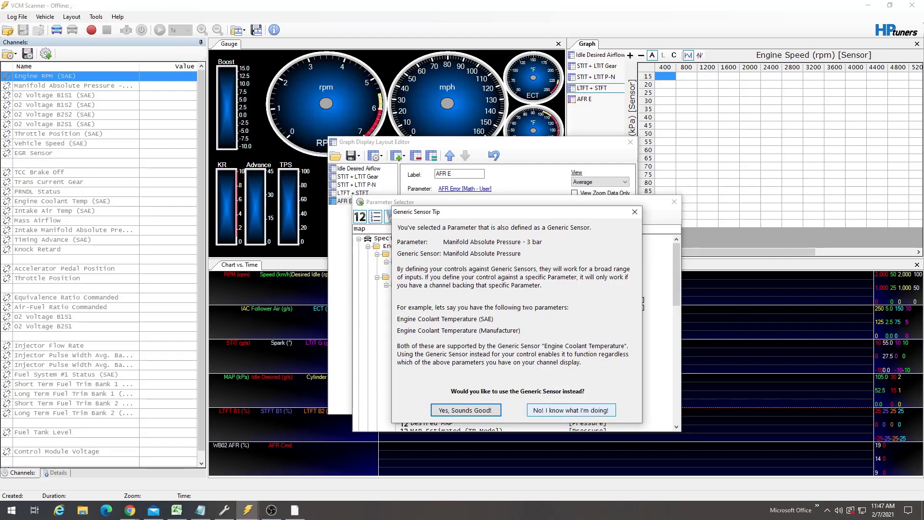
click(571, 410)
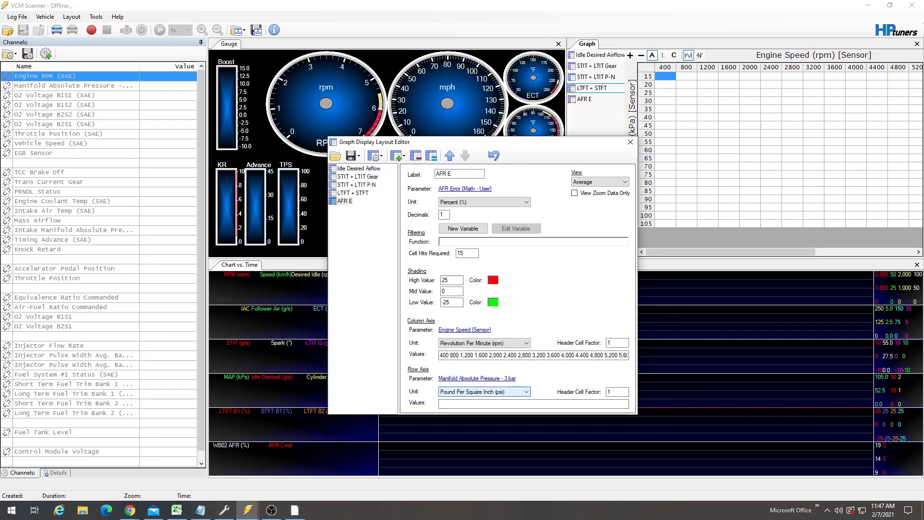
click(484, 391)
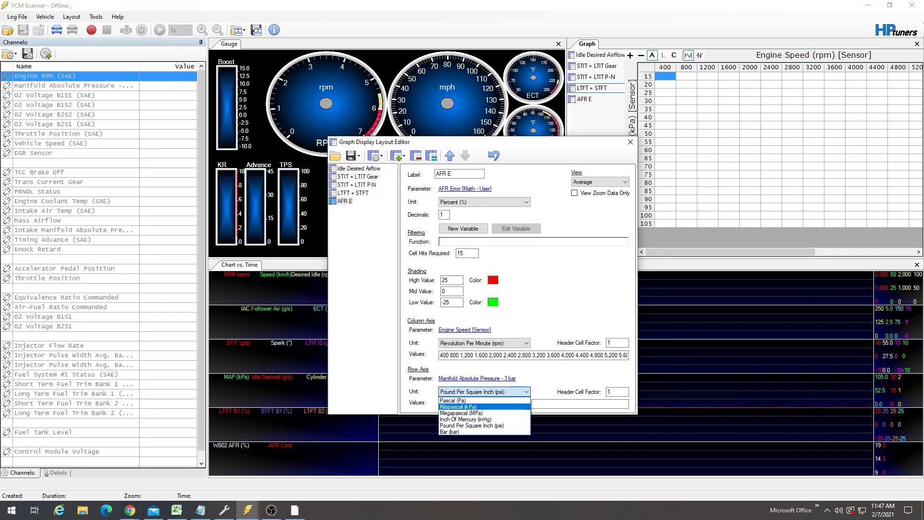
click(483, 407)
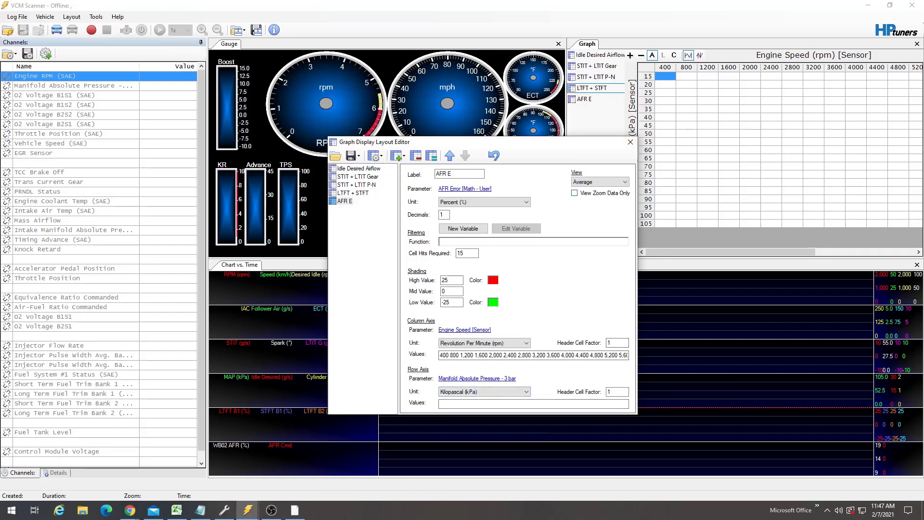
- Copy the Primary VE table's row axis labels, paste them into the row axis values, and close the layout editor
click(224, 510)
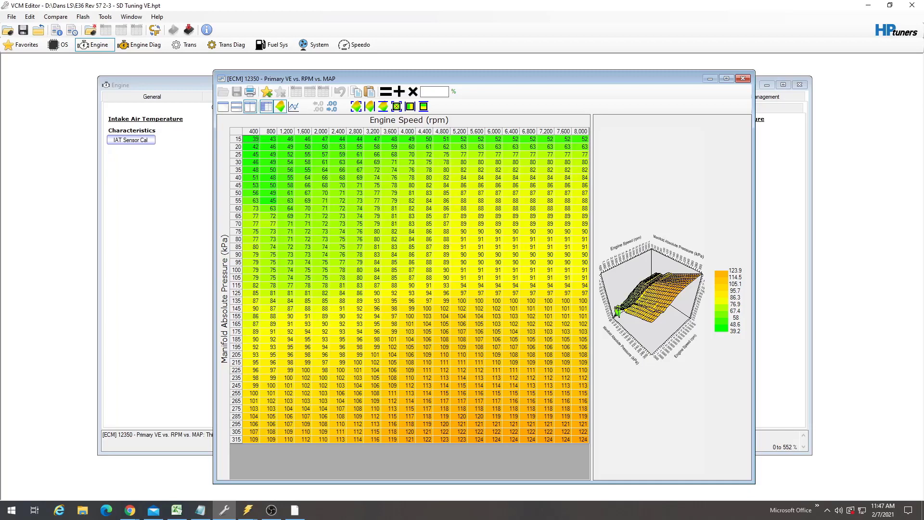
right_click(235, 131)
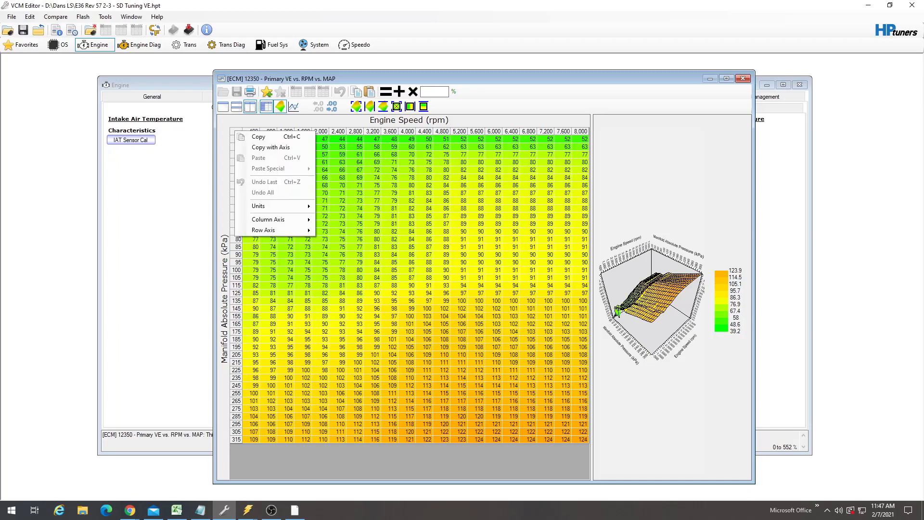
mouse_move(270, 230)
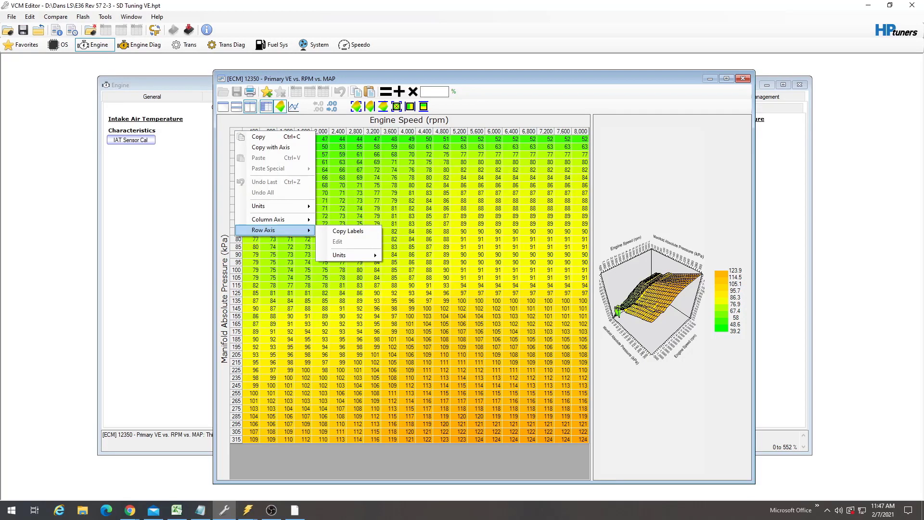
click(348, 231)
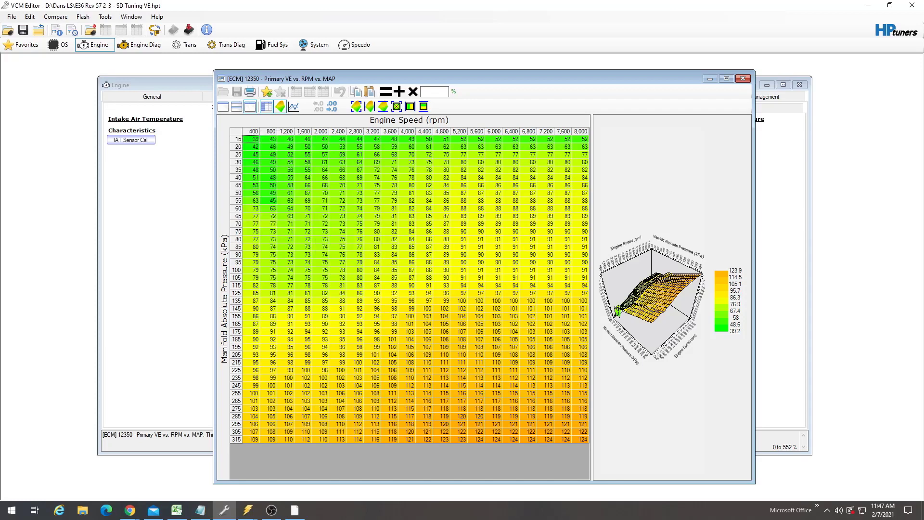
mouse_move(248, 510)
click(294, 469)
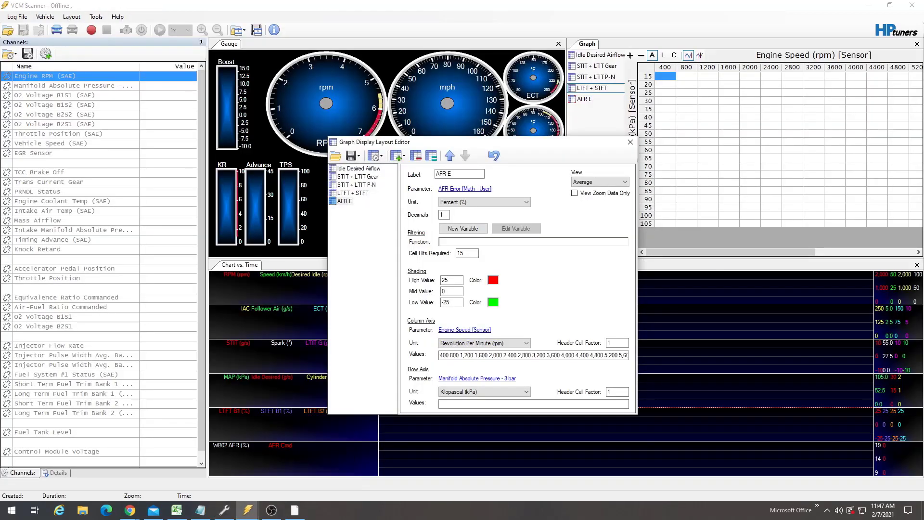
right_click(489, 405)
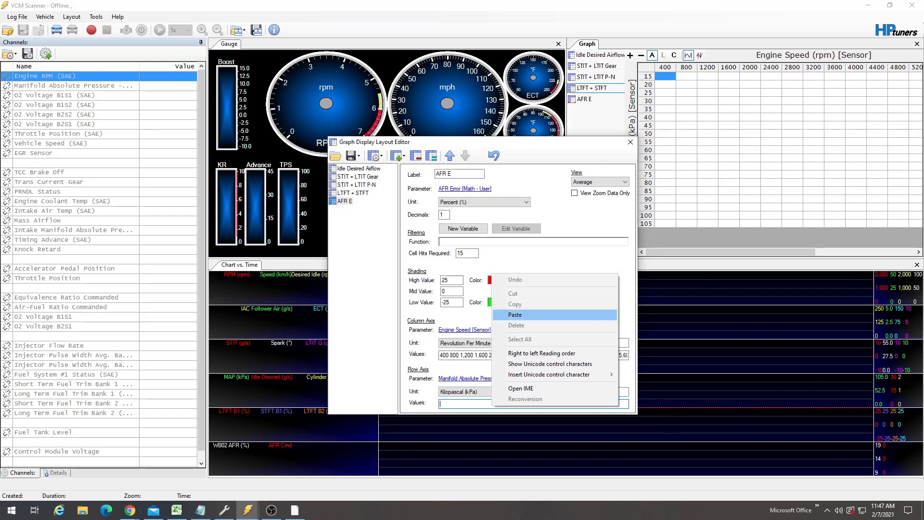
click(549, 315)
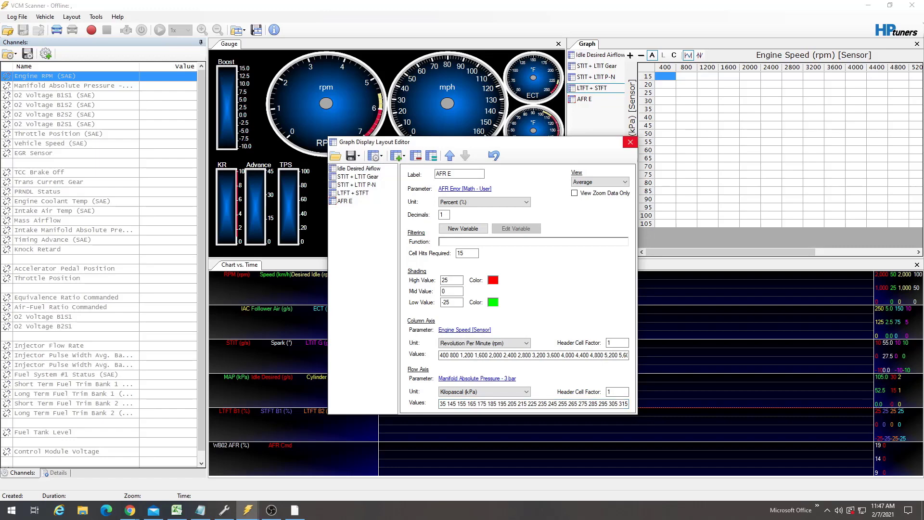
click(630, 142)
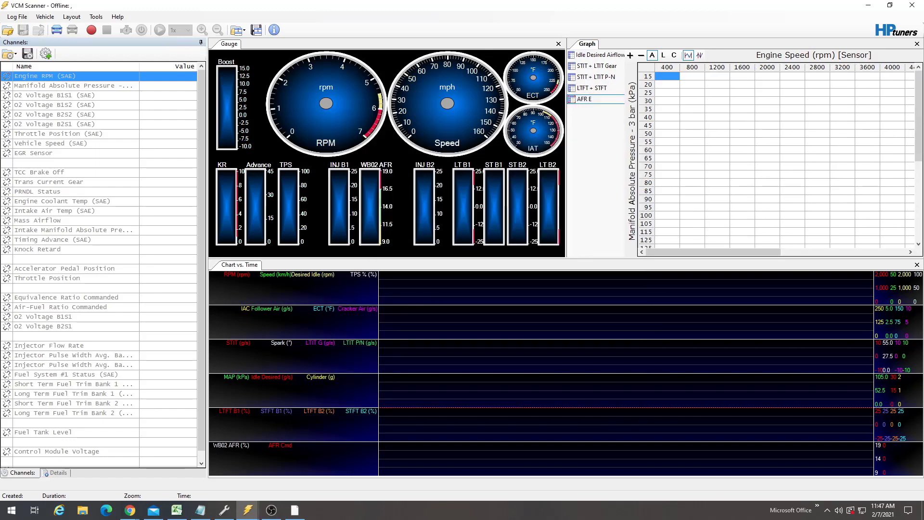
- Examine the rows and cells of the new AFR E graph
scroll(776, 159, down, 7)
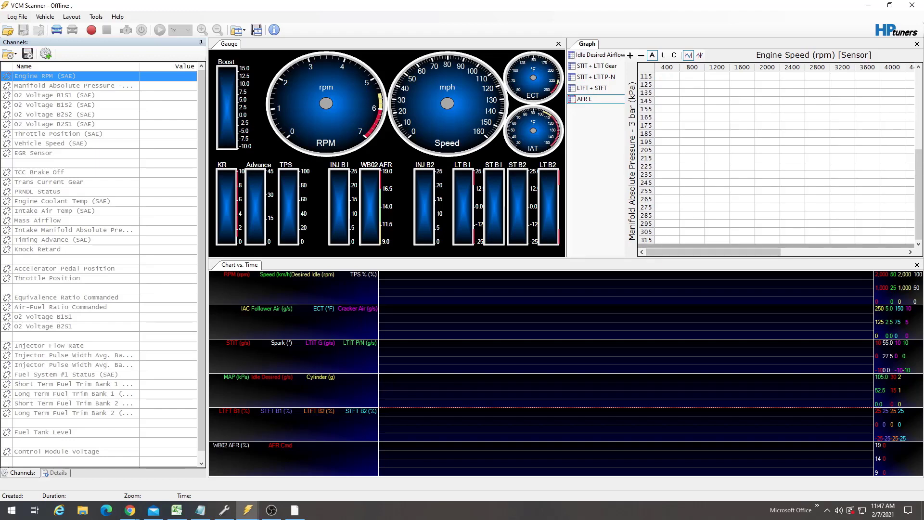
scroll(776, 154, up, 4)
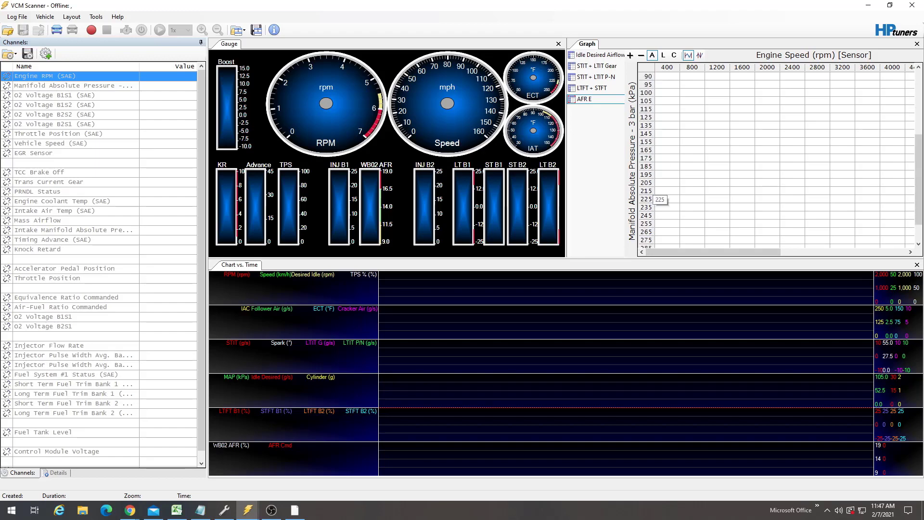
scroll(655, 198, up, 5)
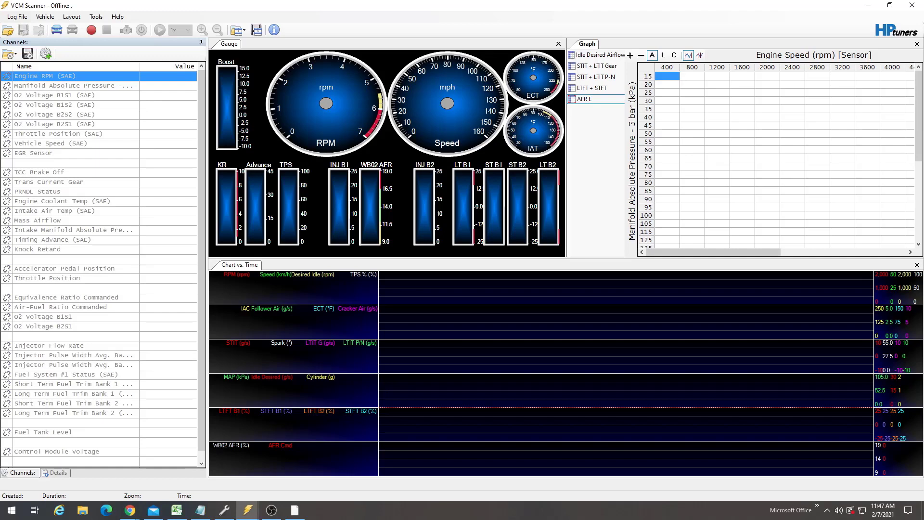
click(692, 84)
click(718, 117)
click(717, 158)
click(718, 167)
click(717, 174)
click(717, 182)
- Open the VE Idle Tuning 2-2 log file
click(8, 30)
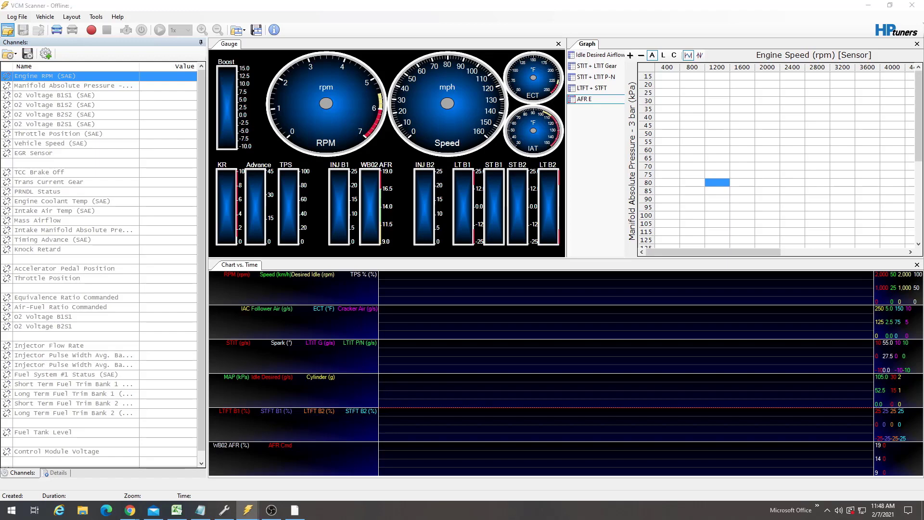
double_click(124, 91)
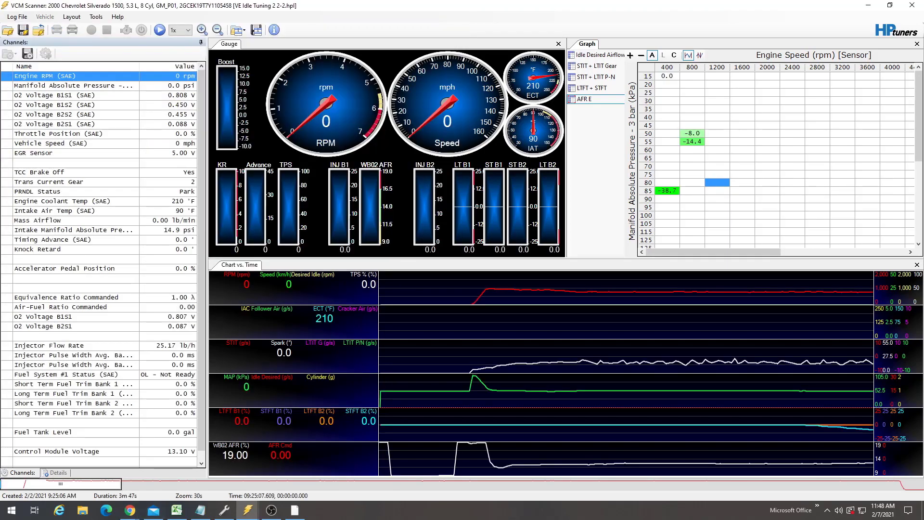
mouse_move(60, 484)
mouse_down()
mouse_move(82, 484)
mouse_move(61, 484)
mouse_up()
- Close the current log and open the Spinnign Tires in garage 1-24 log
click(39, 30)
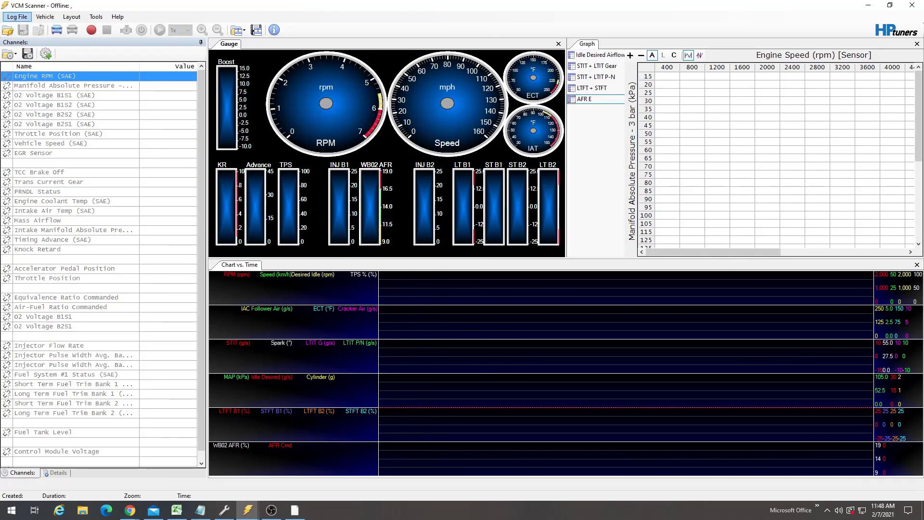
click(7, 30)
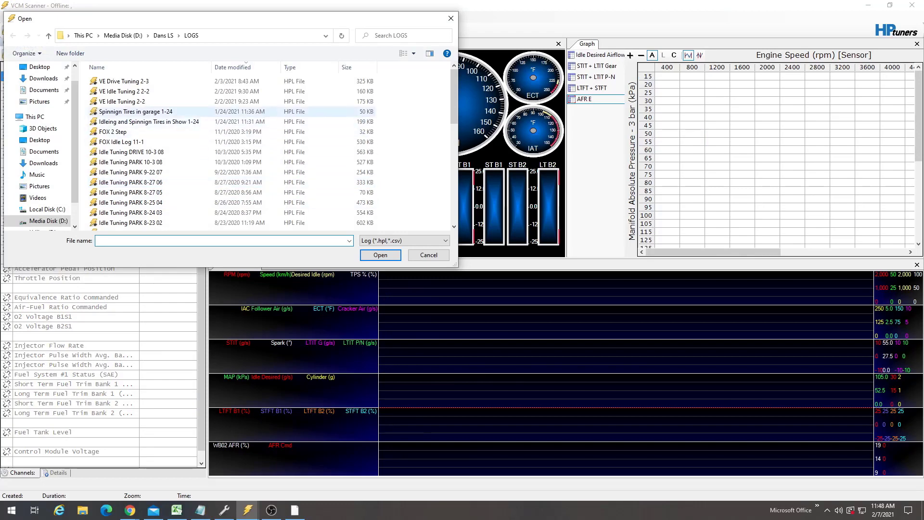
double_click(207, 111)
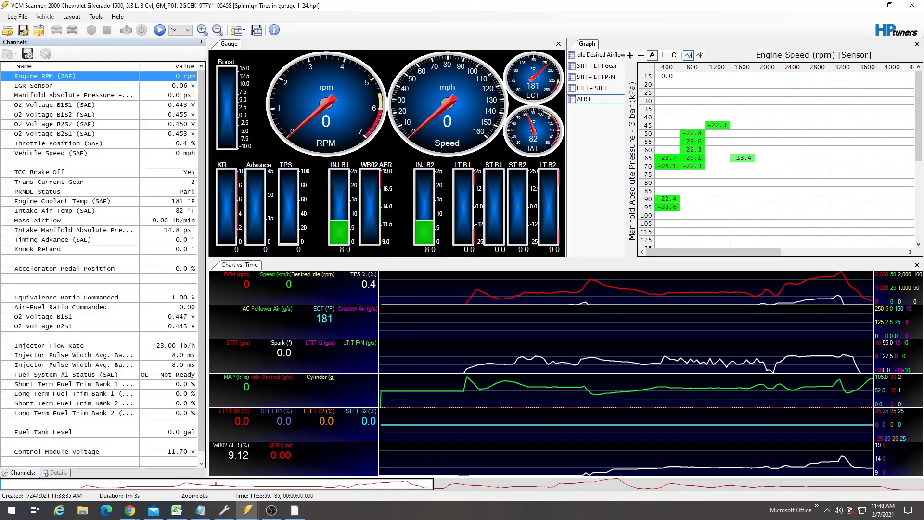
- Scrub and step through the log playback to review the AFR E graph cells
drag(56, 484, 82, 484)
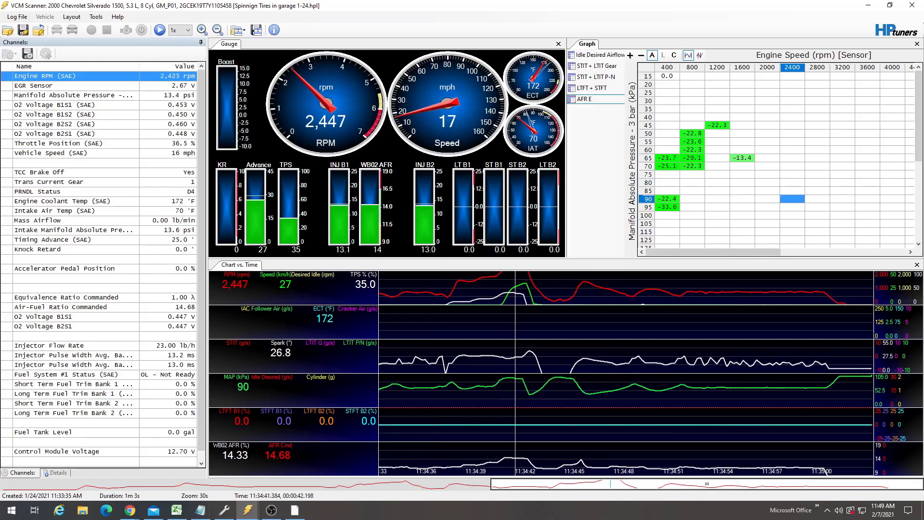
key(Left)
key(Left)
key(Left)
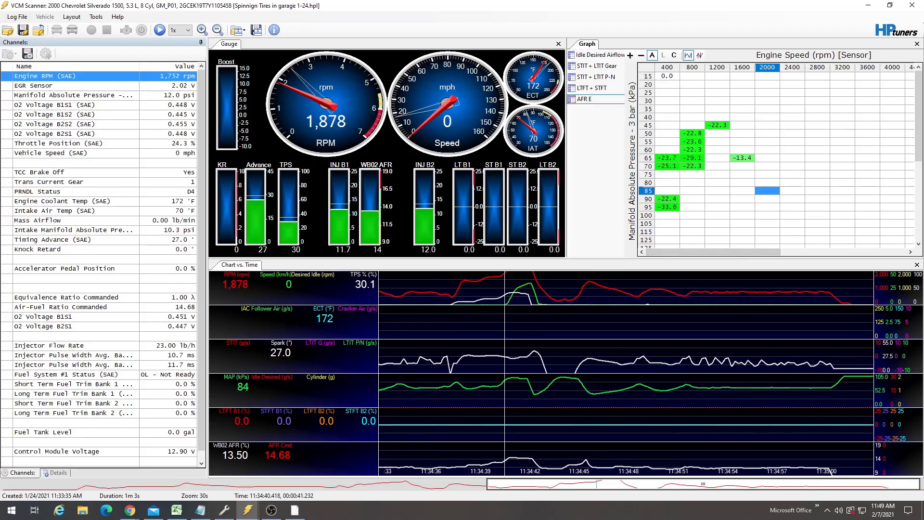
key(space)
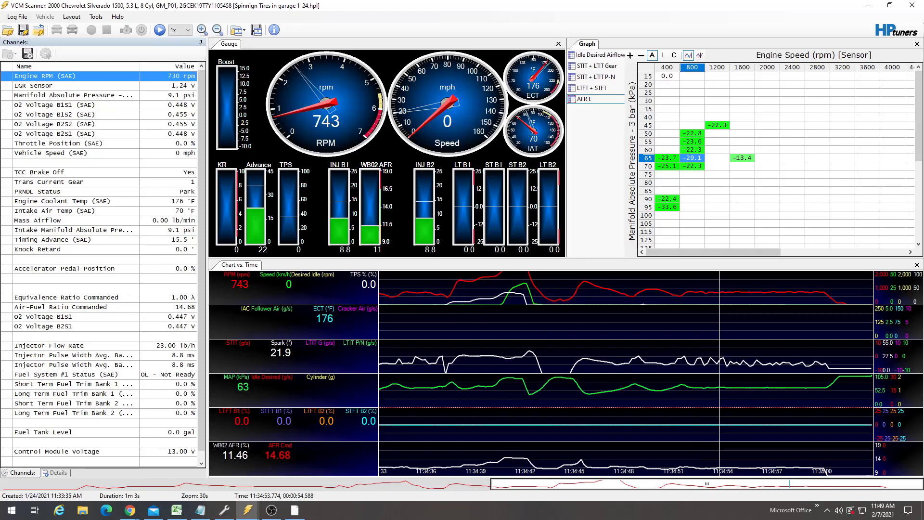
- Select cells in the 800 rpm column and switch the graph to show cell hit counts
click(692, 133)
click(692, 141)
click(692, 149)
click(693, 166)
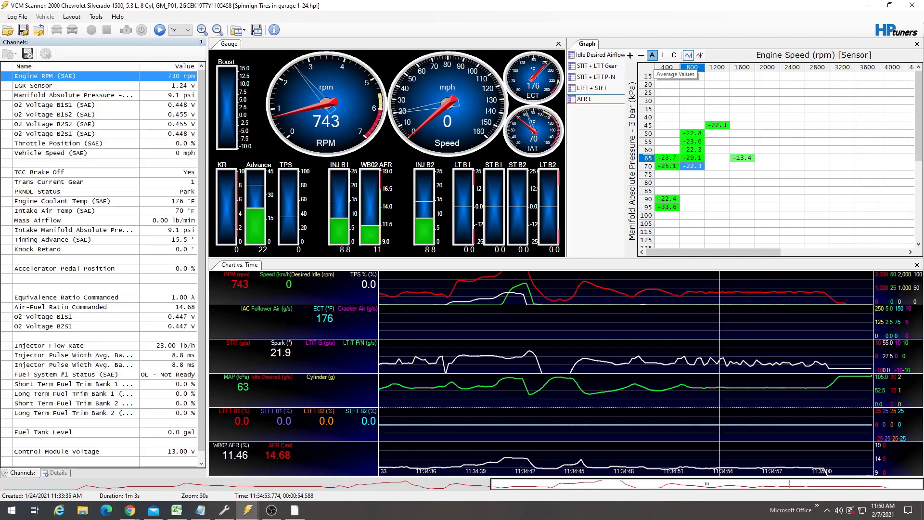
click(674, 55)
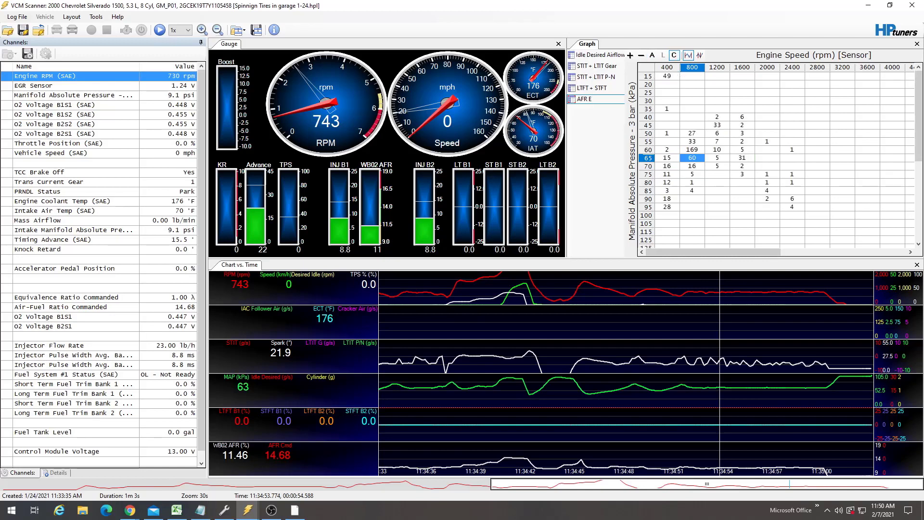
- Inspect the hit counts of individual cells in the 800 and 2000 rpm columns of the graph
click(692, 149)
click(692, 174)
click(692, 183)
click(693, 191)
click(692, 166)
drag(743, 166, 767, 174)
click(768, 183)
click(768, 174)
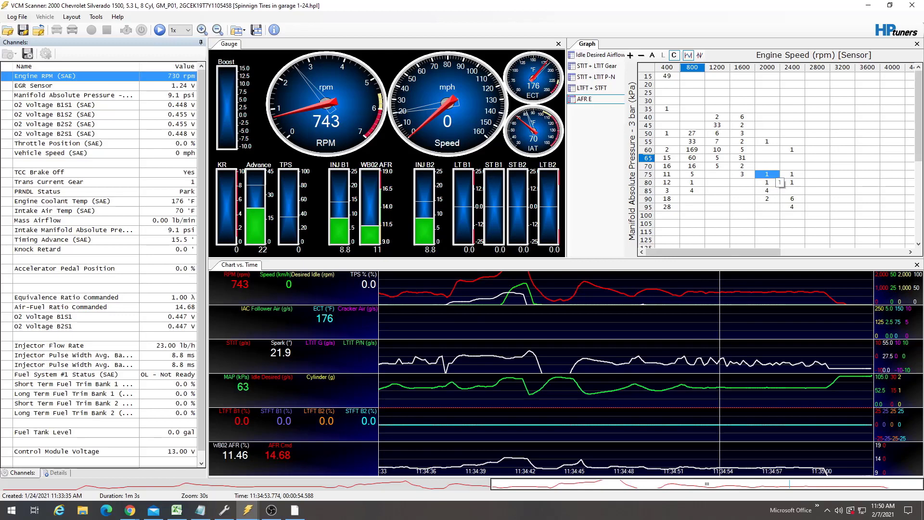
- Switch the graph back to AFR E average values, select the whole table and copy it
click(652, 55)
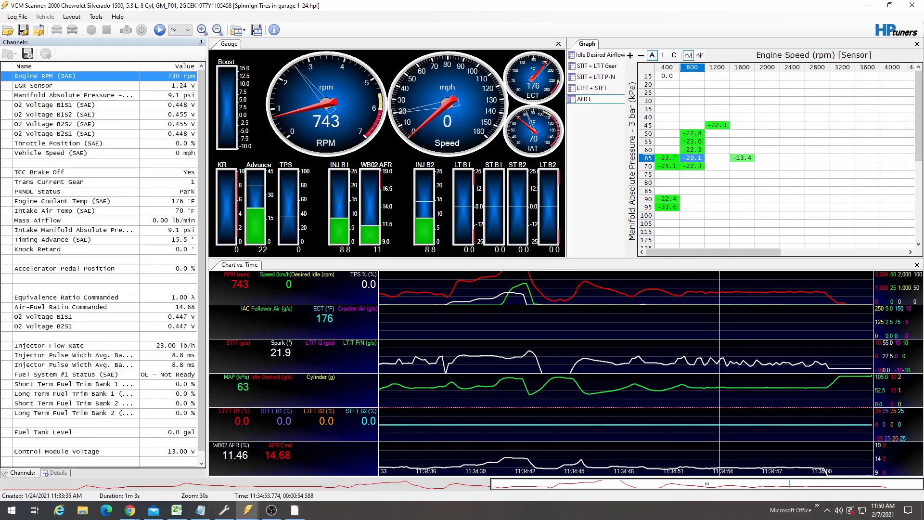
click(717, 174)
click(693, 125)
click(693, 101)
key(ctrl+a)
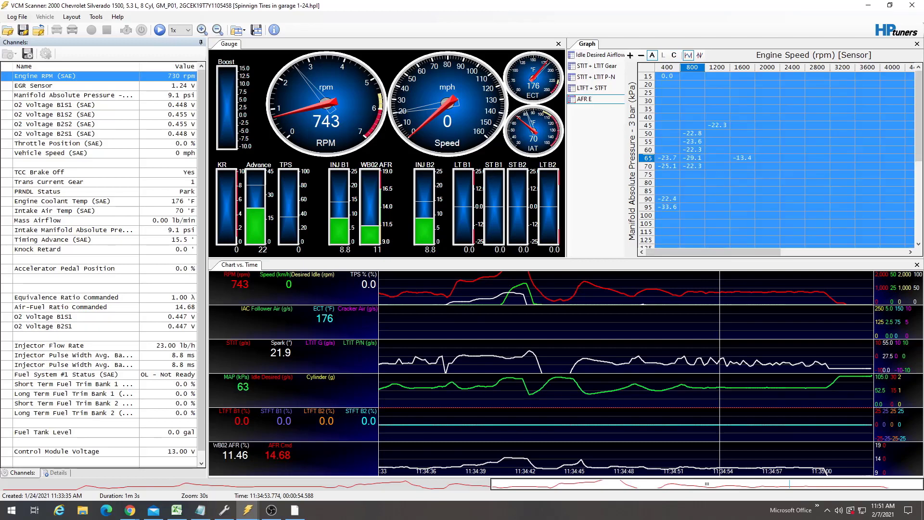
right_click(649, 71)
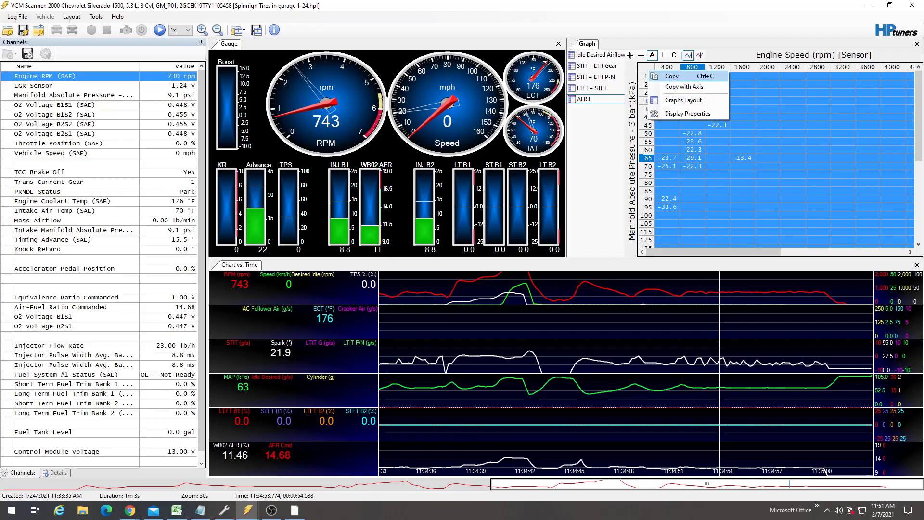
click(672, 76)
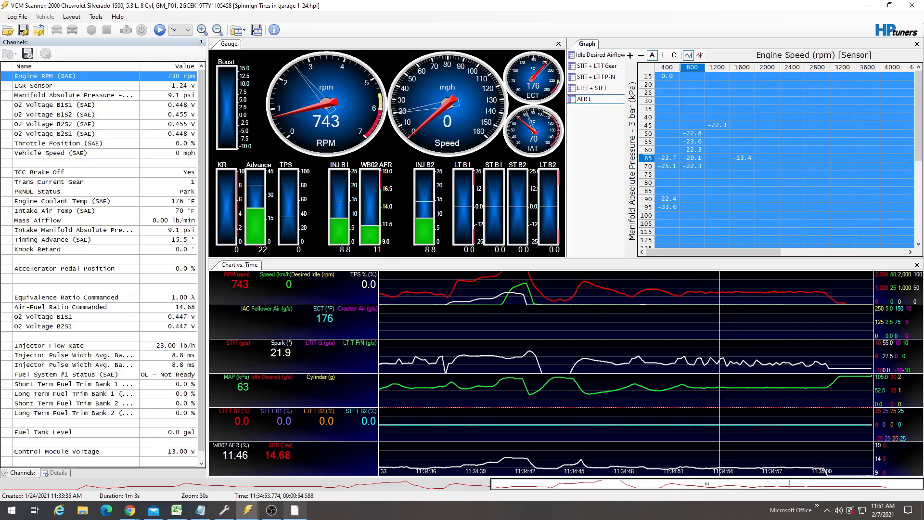
- Switch to the VCM Editor, select the whole Primary VE table and paste the copied data with Paste Special Average
click(224, 510)
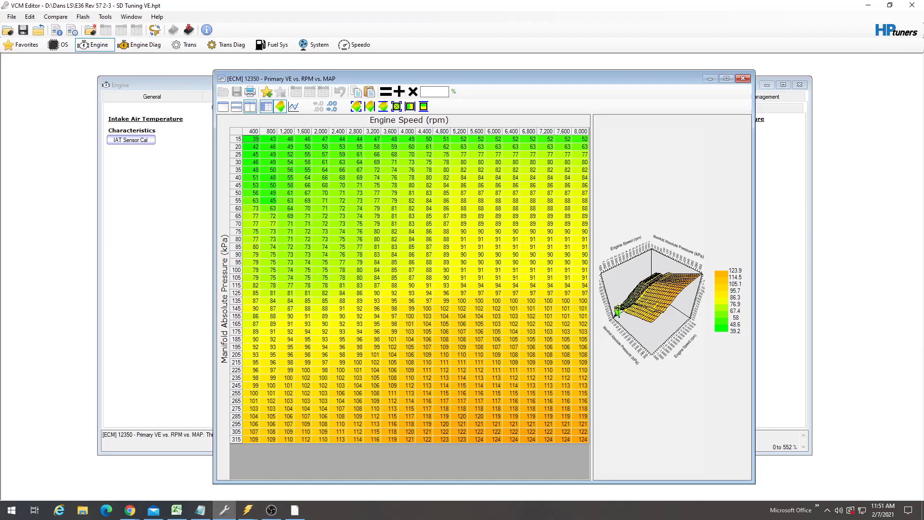
click(232, 131)
right_click(232, 131)
mouse_move(269, 168)
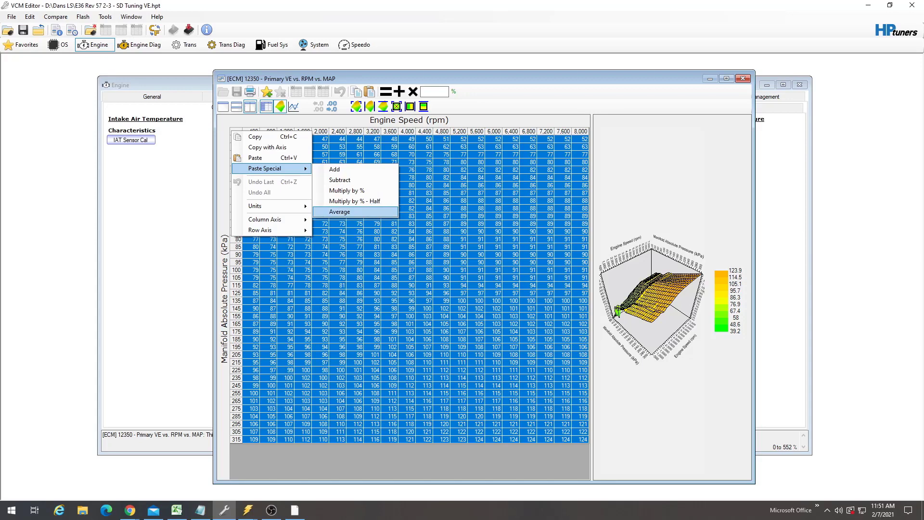
key(Return)
- Select cells in the low-rpm, low-MAP area of the Primary VE table to compare them
click(271, 131)
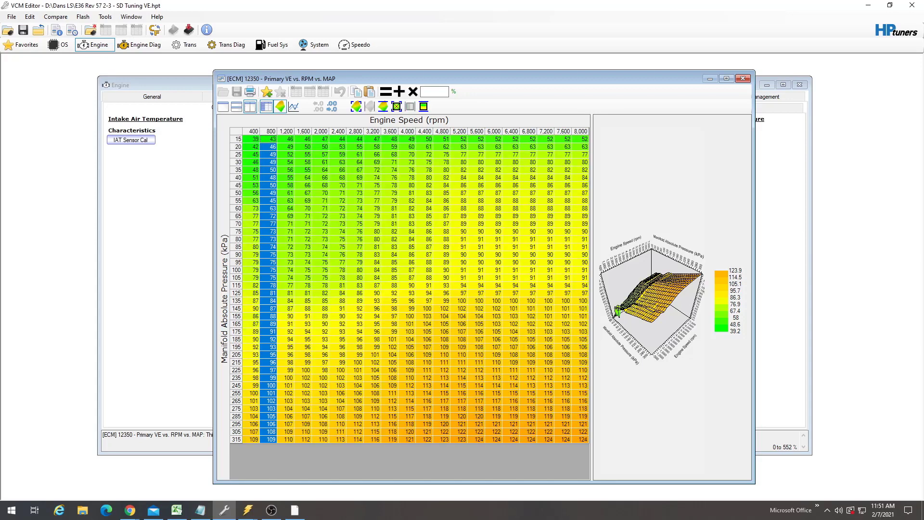
click(287, 146)
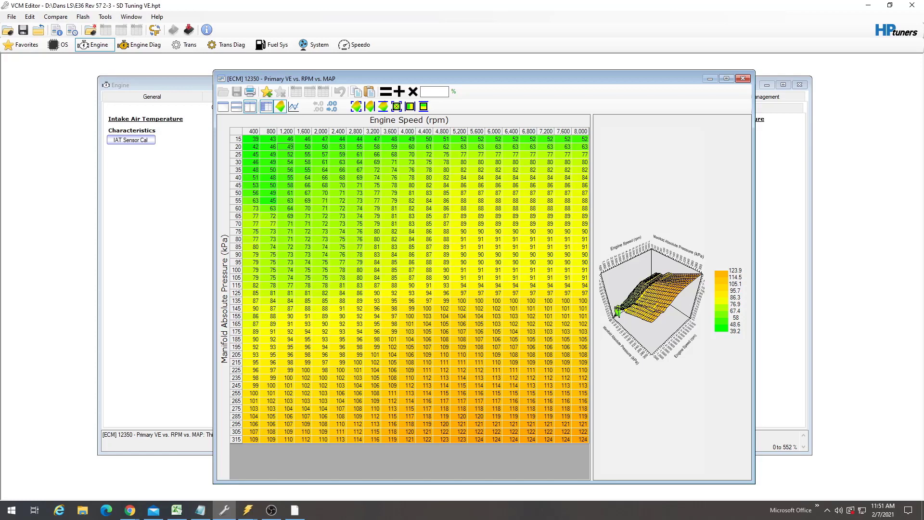
drag(271, 139, 325, 224)
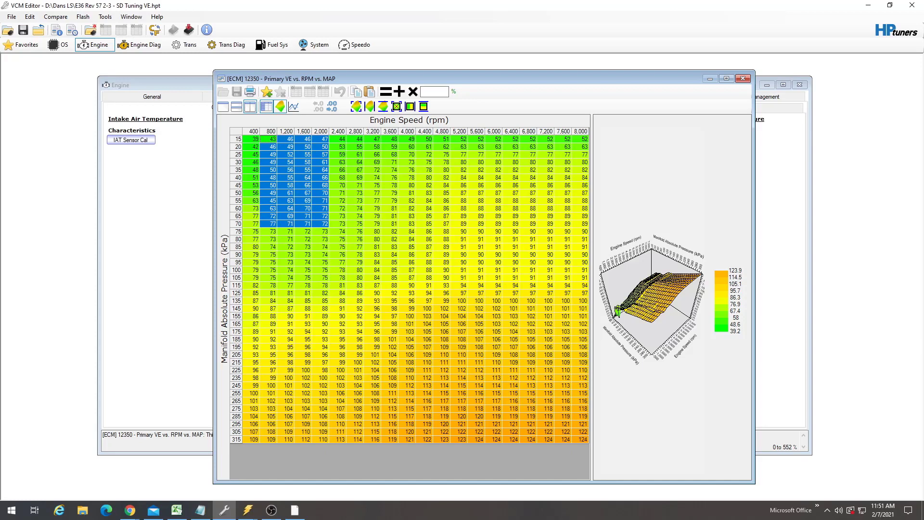
click(287, 163)
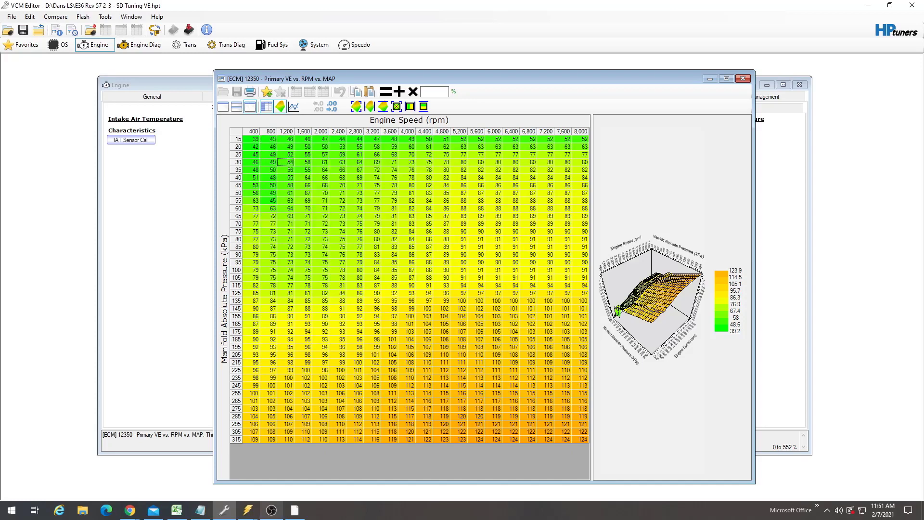
- Return to the VCM Scanner log and select cells in the 800 rpm column of the AFR E graph
click(248, 510)
click(297, 467)
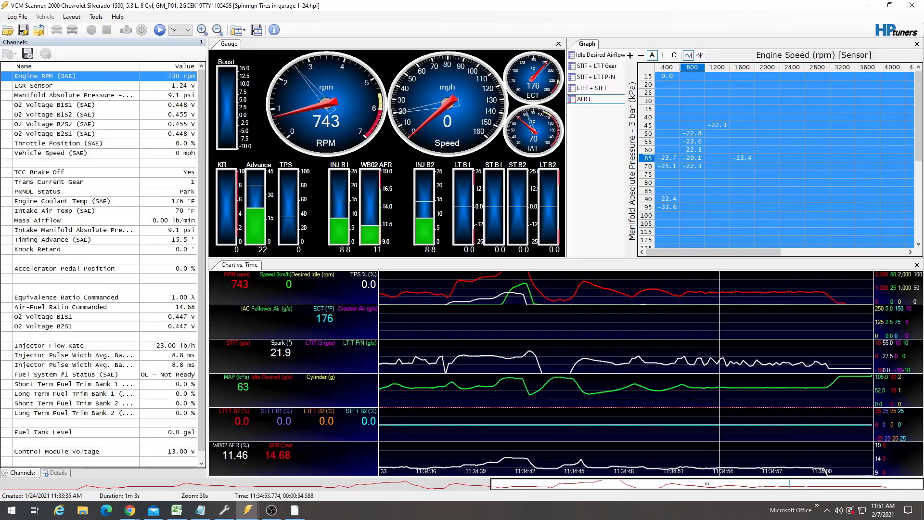
click(693, 183)
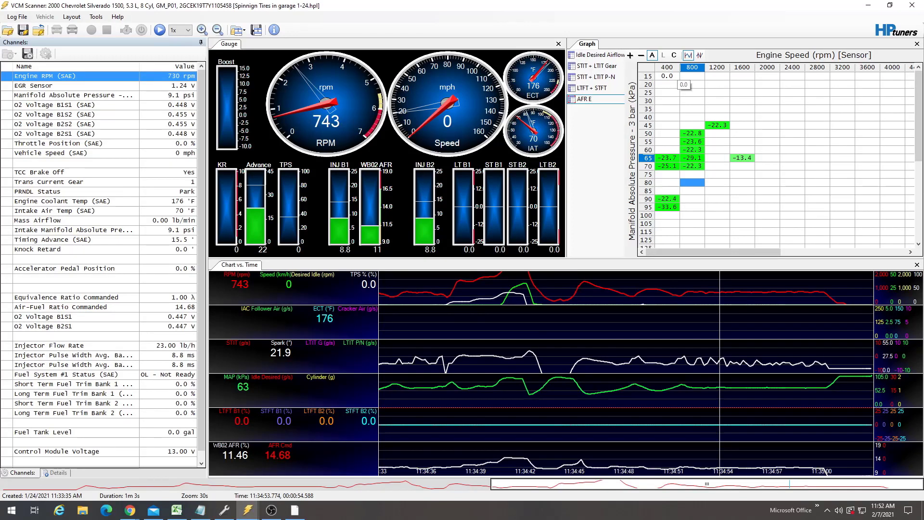
click(692, 92)
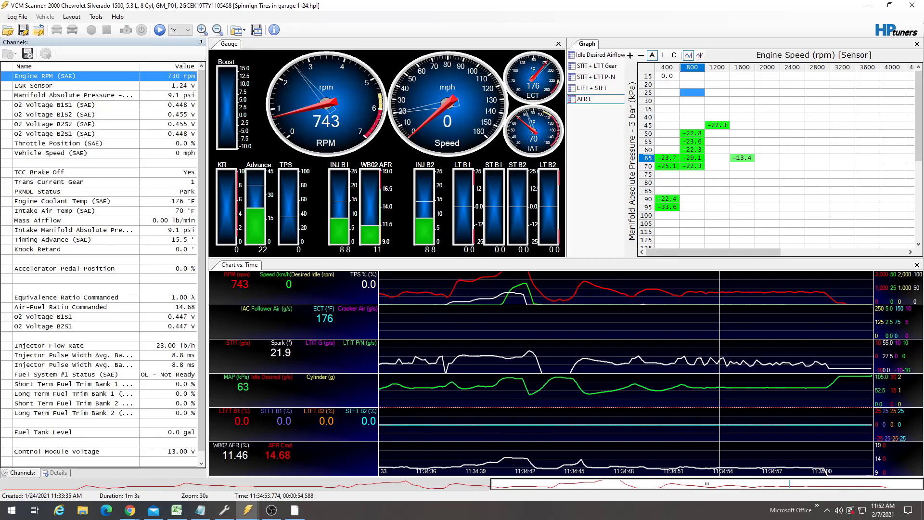